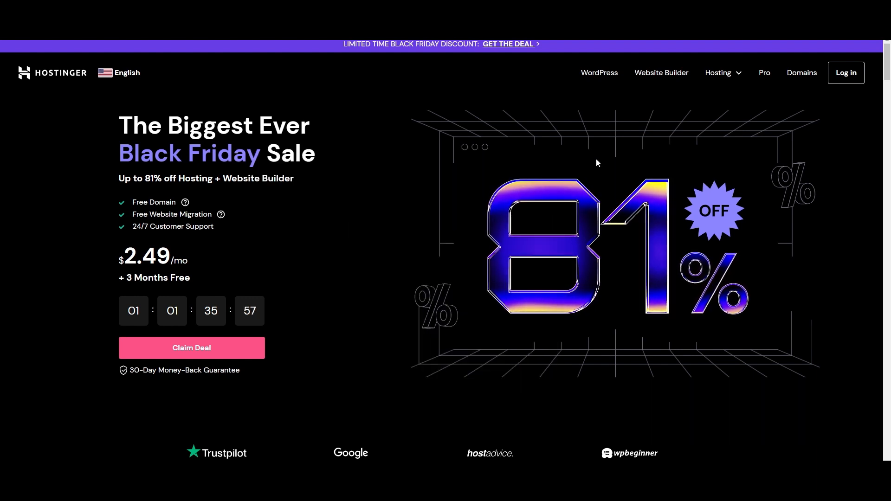
# - Open the Web Hosting plans and examine the prices and features, especially those of the Premium plan
pyautogui.click(719, 73)
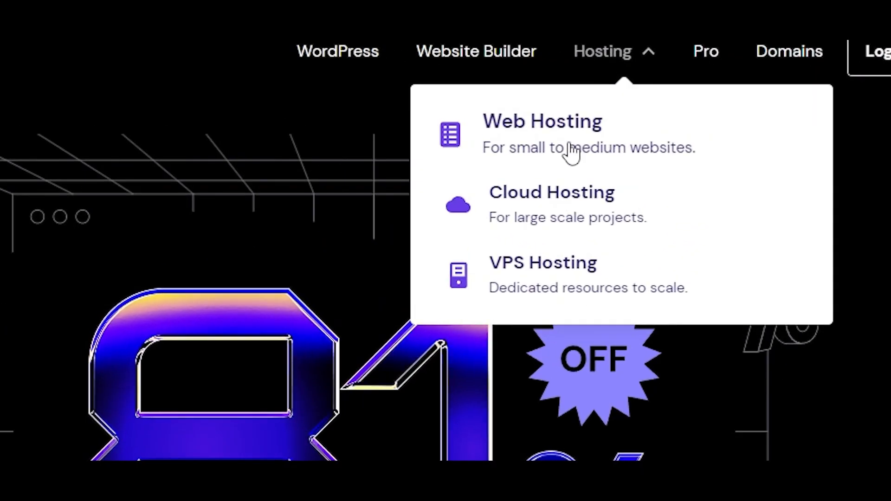
pyautogui.click(574, 152)
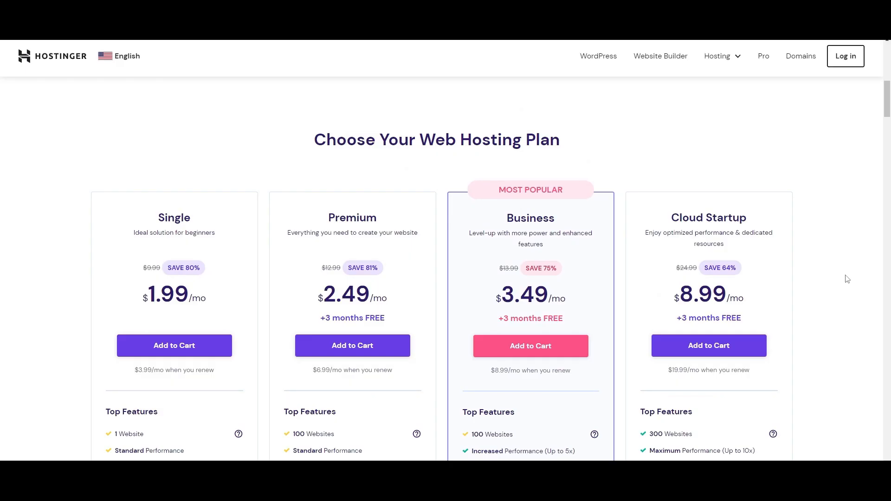
pyautogui.scroll(-2, 847, 279)
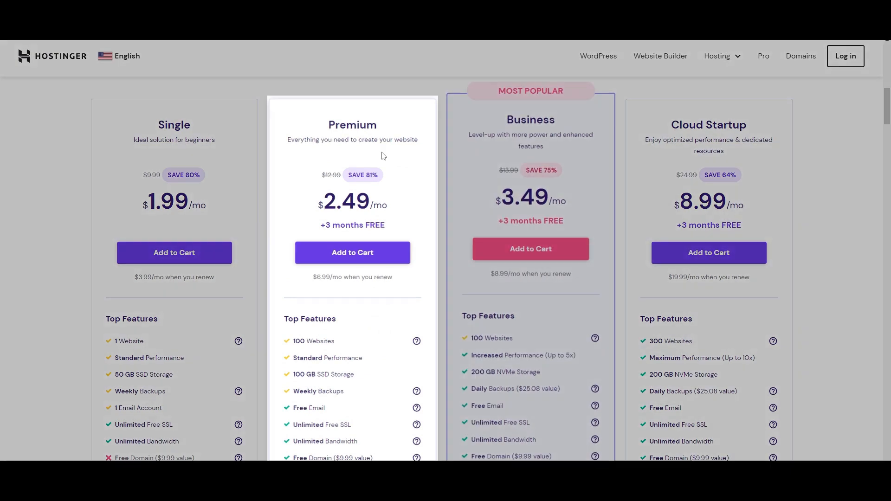
pyautogui.scroll(-1, 339, 227)
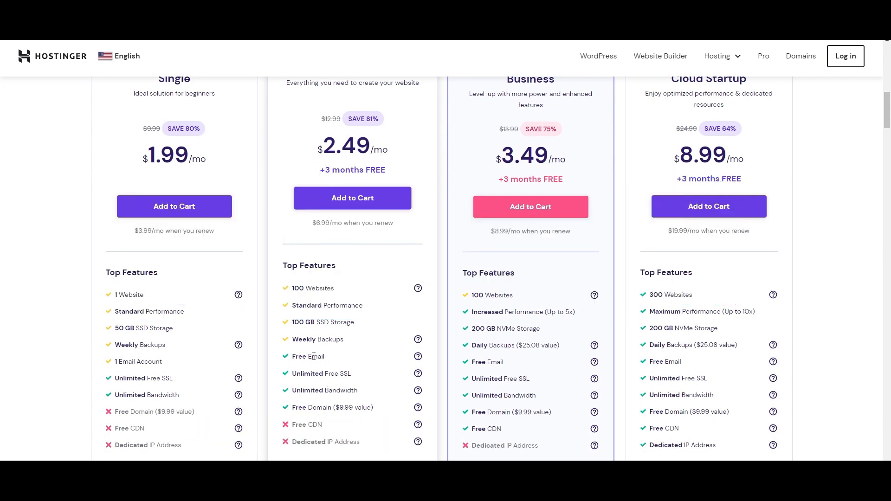
pyautogui.scroll(1, 340, 417)
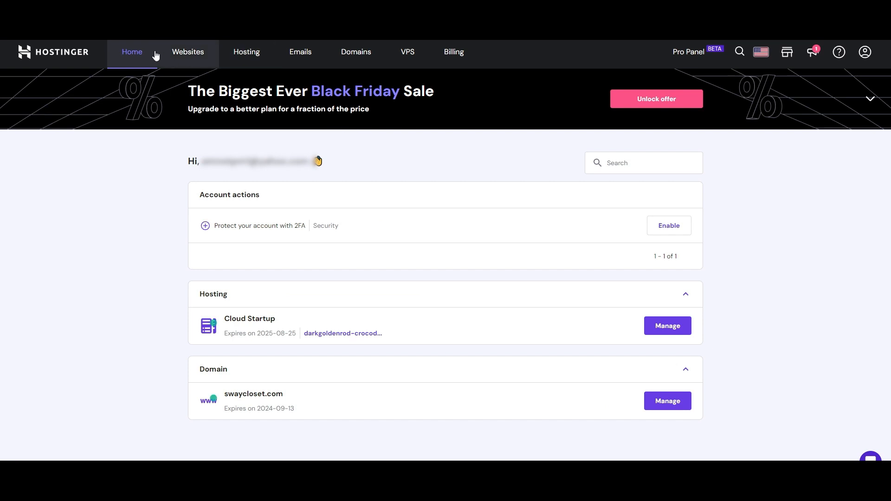
# - Start the guided setup in the account's Websites area and choose to create a new website
pyautogui.click(194, 61)
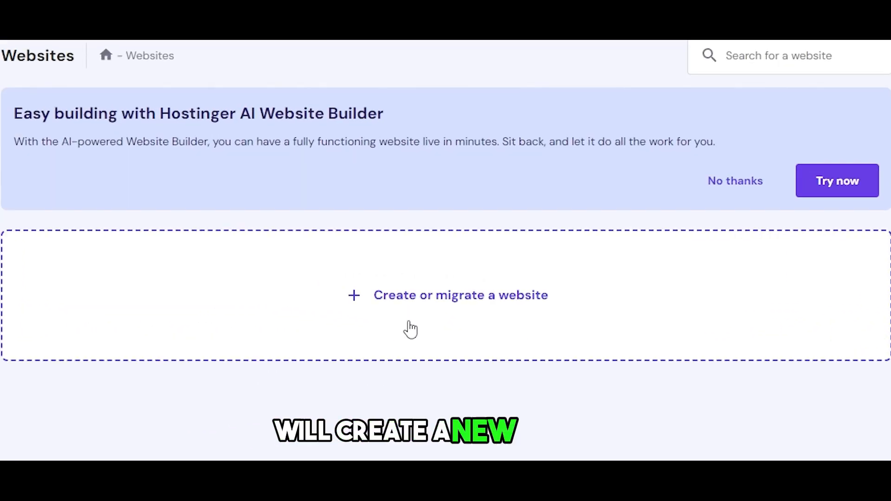
pyautogui.click(424, 315)
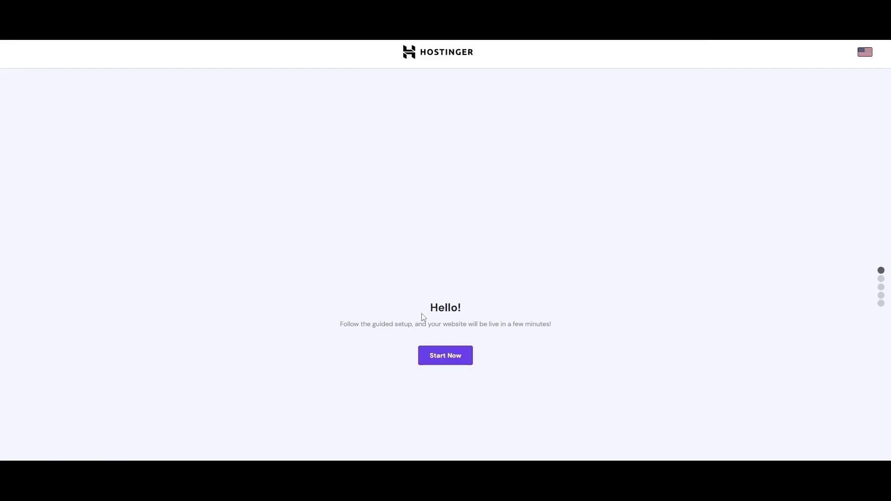
pyautogui.click(459, 368)
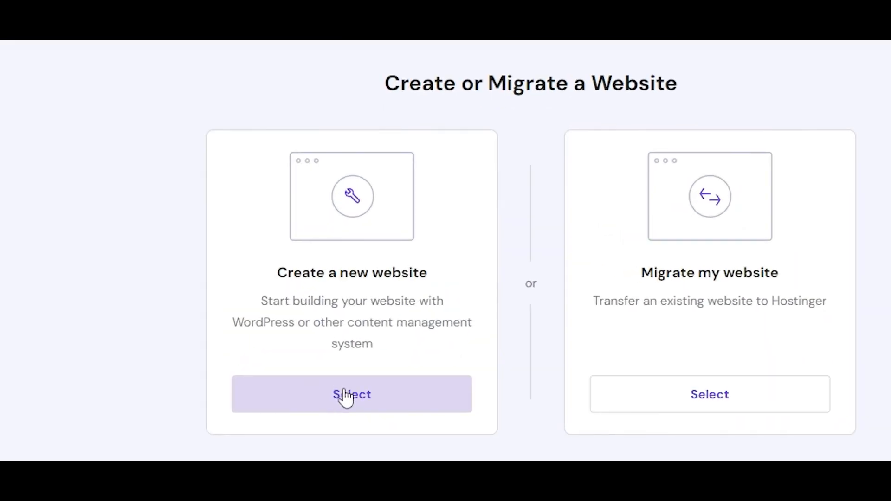
pyautogui.click(346, 397)
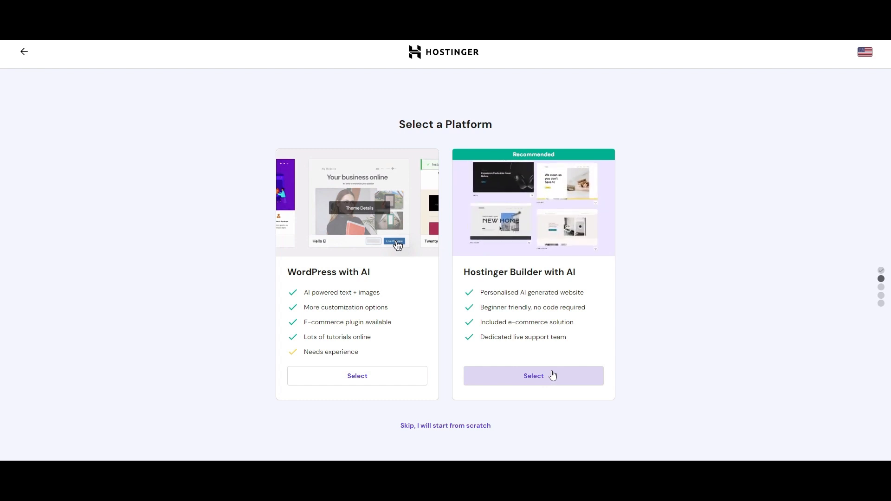
# - Select WordPress with AI as the platform and accept the filled-in login details and the preselected plugins
pyautogui.click(358, 380)
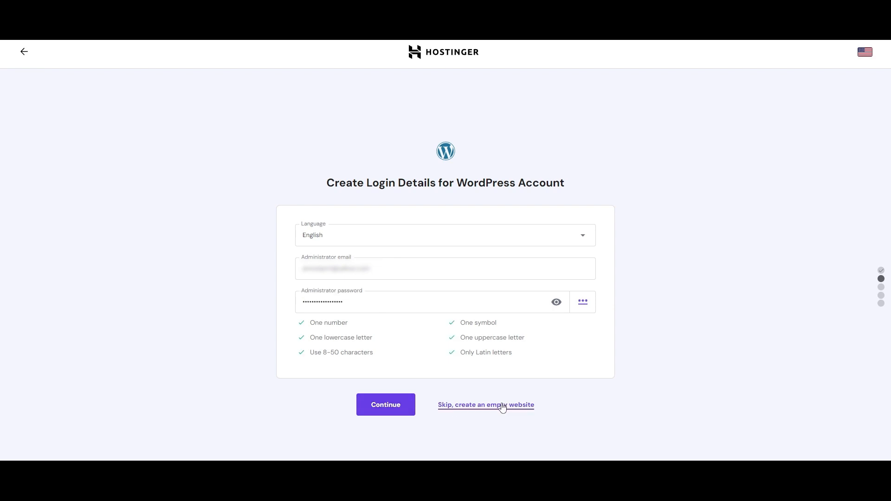
pyautogui.click(388, 406)
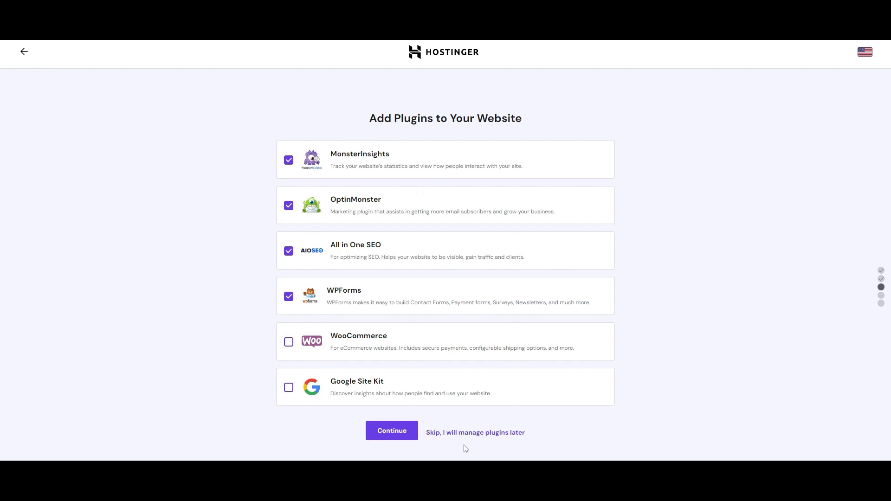
pyautogui.click(392, 433)
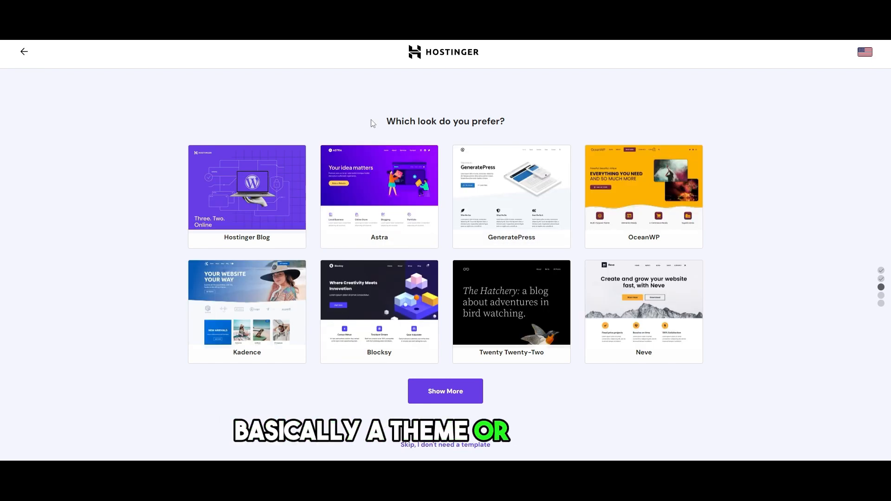
# - Get past the template choice and opt to choose a domain later, using the free temporary domain
pyautogui.moveTo(376, 223)
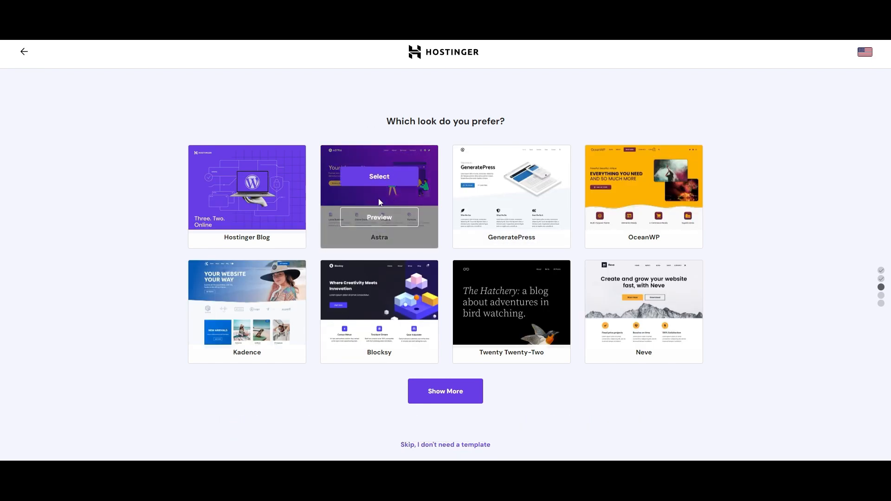
pyautogui.moveTo(228, 214)
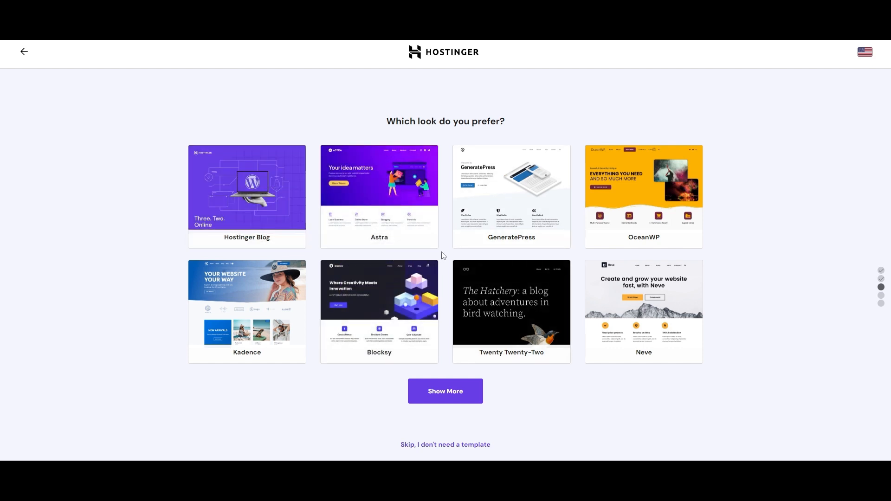
pyautogui.moveTo(368, 207)
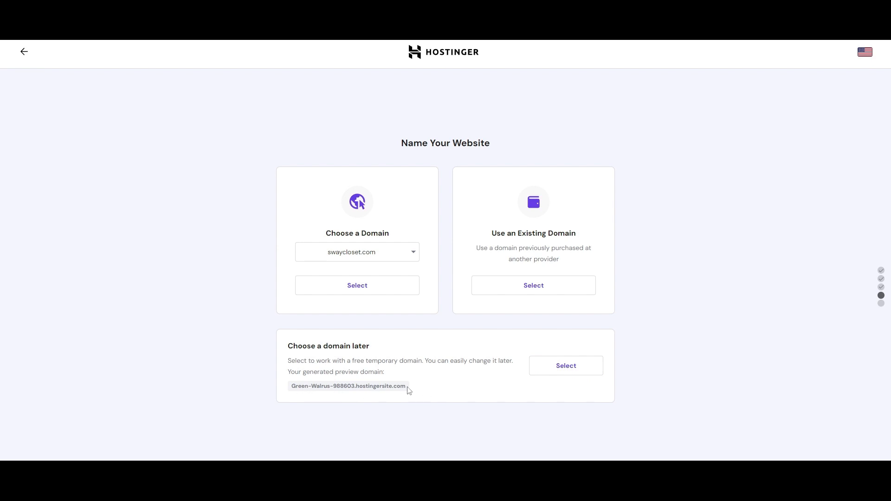
pyautogui.click(405, 255)
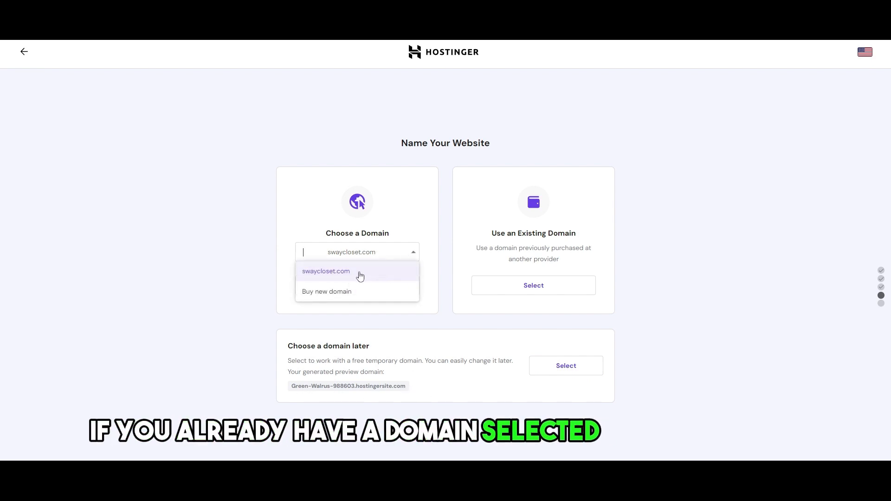
pyautogui.click(414, 230)
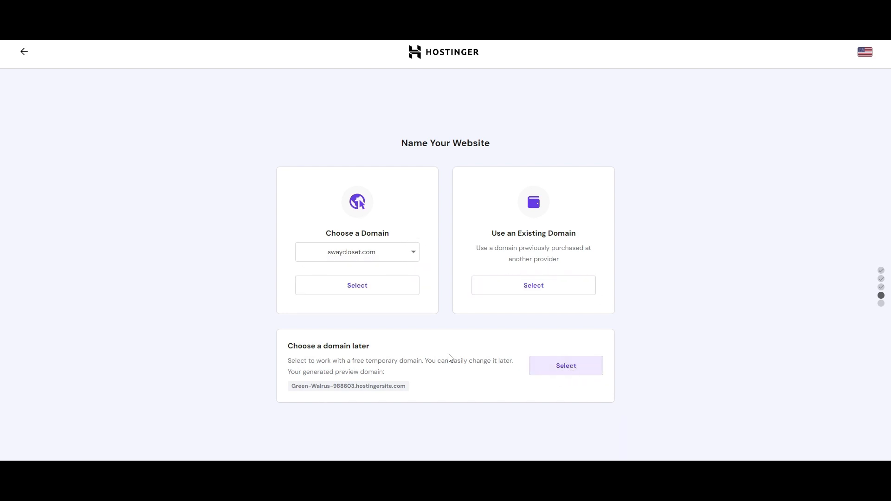
pyautogui.click(579, 372)
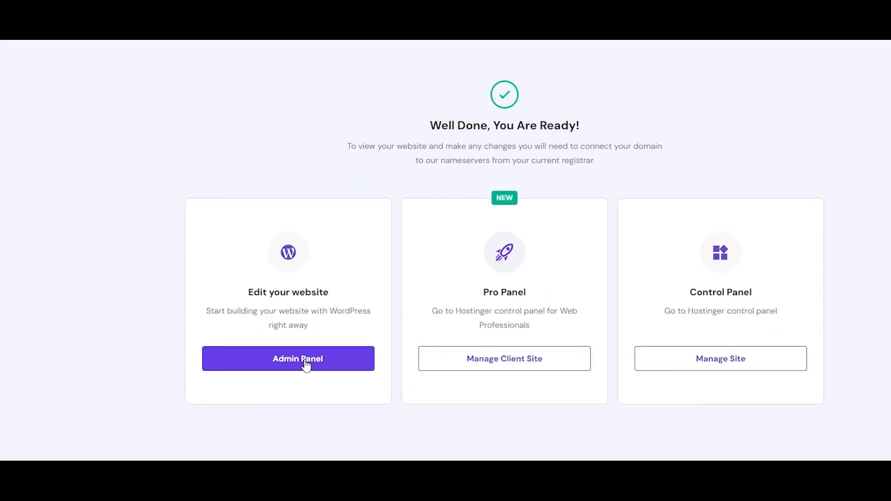
# - Open the new site's WordPress admin access and look through its default home page
pyautogui.click(366, 362)
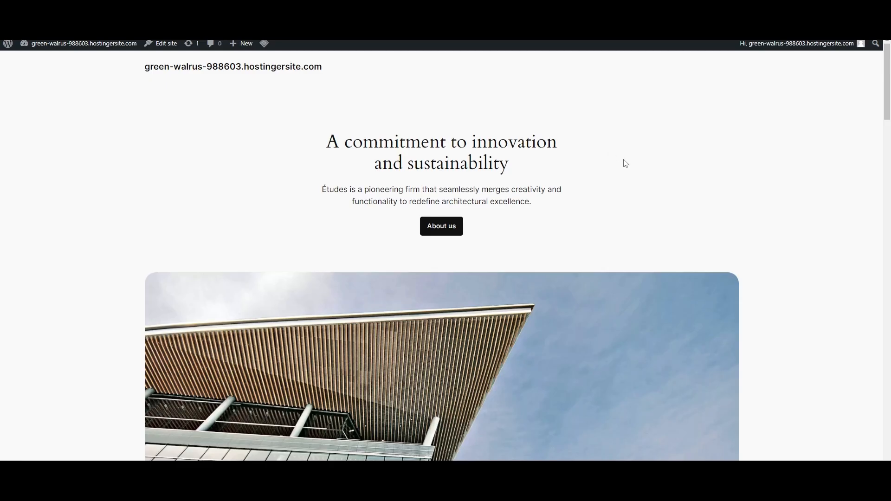
pyautogui.scroll(-15, 625, 165)
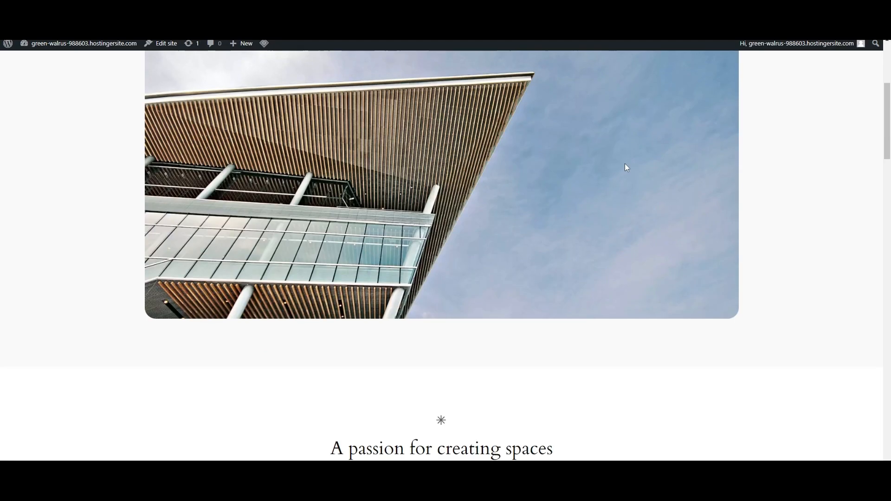
pyautogui.scroll(-10, 627, 167)
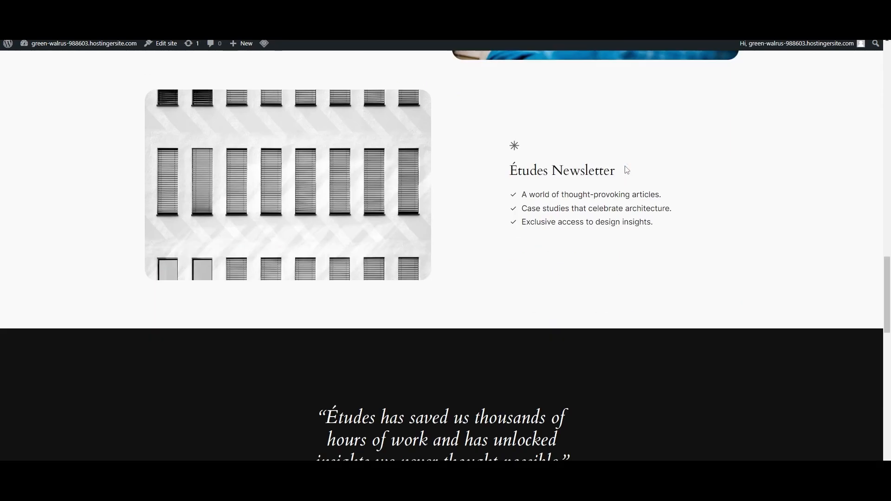
pyautogui.scroll(-5, 625, 169)
pyautogui.scroll(3, 620, 191)
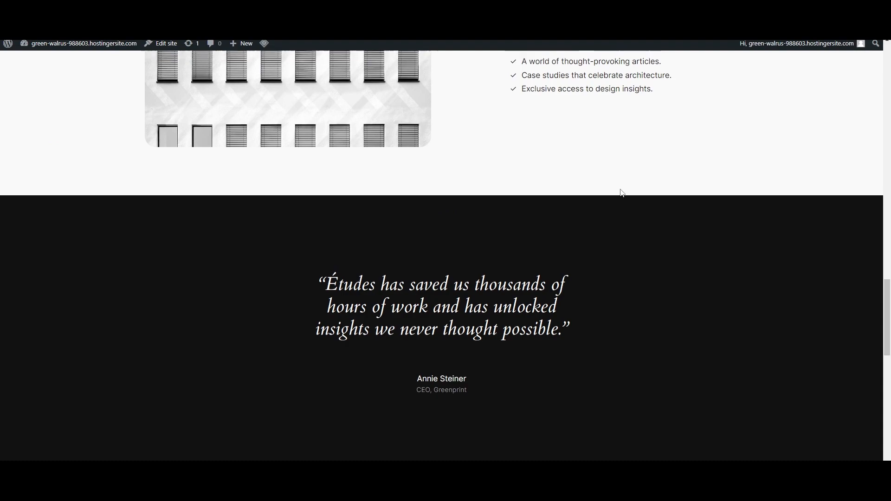
pyautogui.scroll(20, 622, 192)
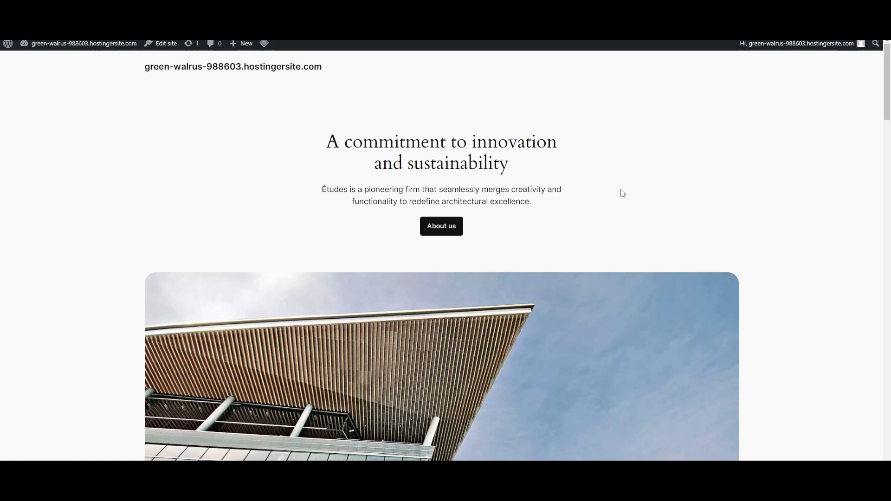
pyautogui.scroll(-1, 623, 193)
pyautogui.scroll(1, 623, 193)
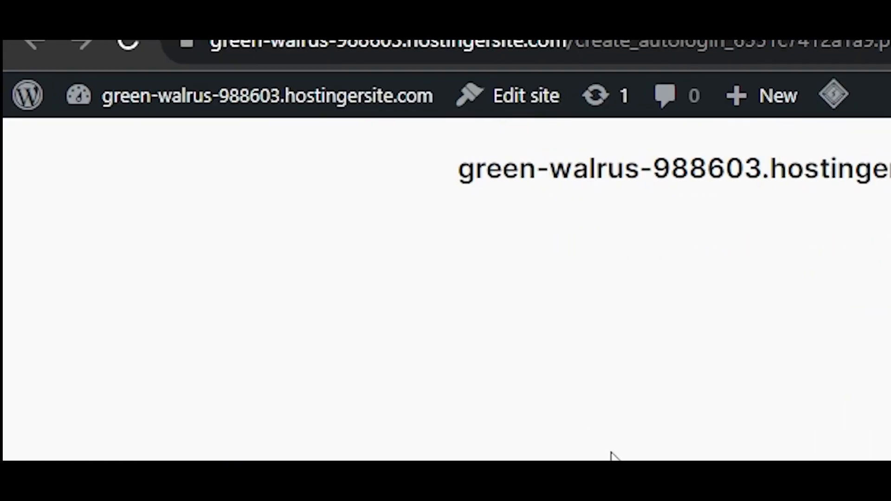
# - Search the WordPress plugins for "astra", then install and activate the Starter Templates plugin
pyautogui.click(29, 105)
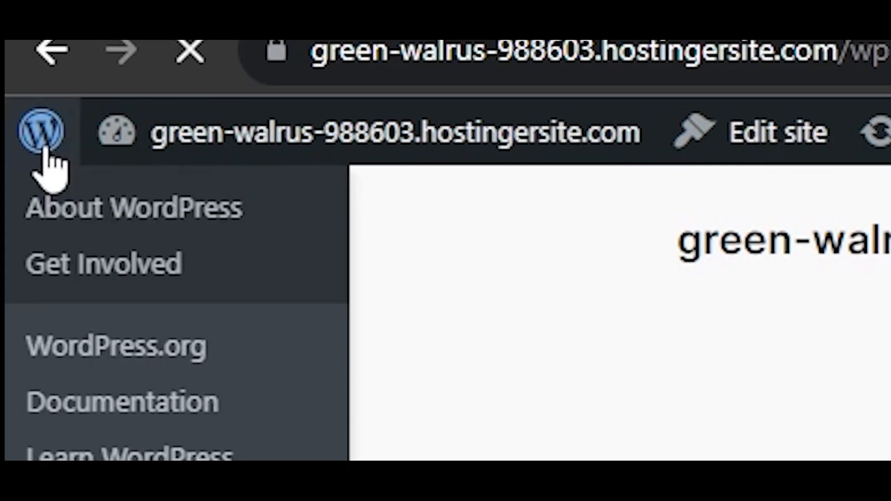
pyautogui.moveTo(11, 186)
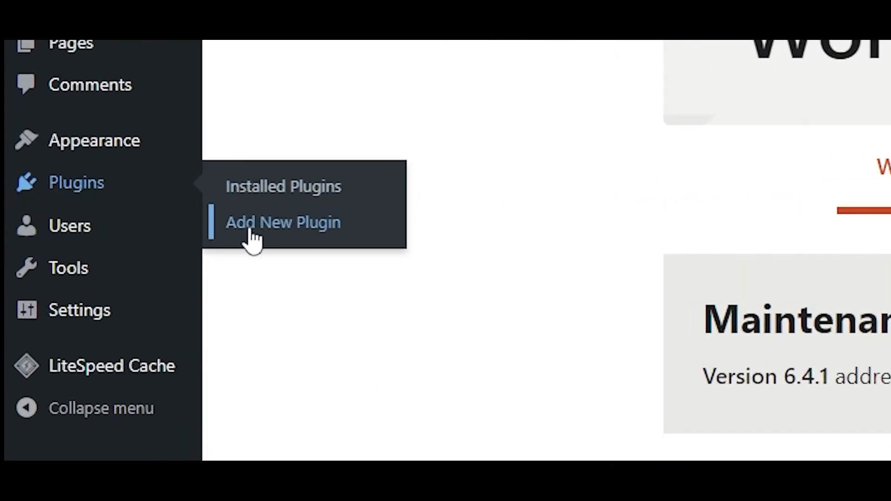
pyautogui.click(246, 239)
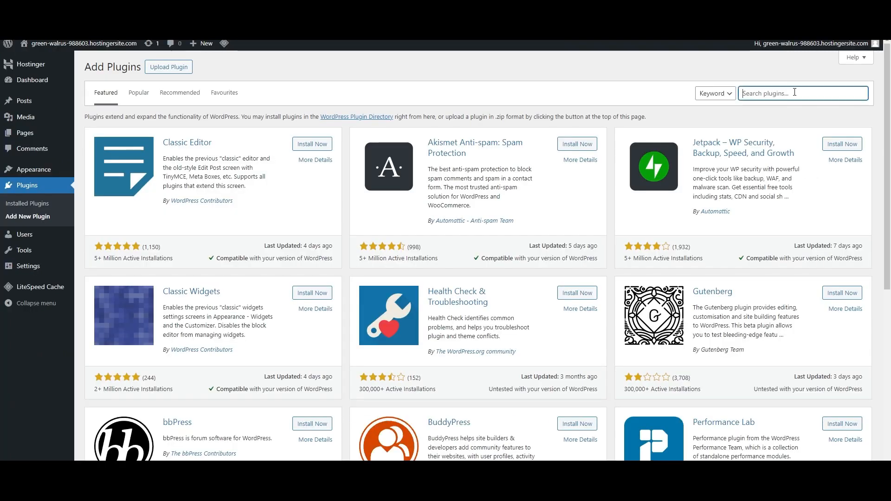
pyautogui.write('astra')
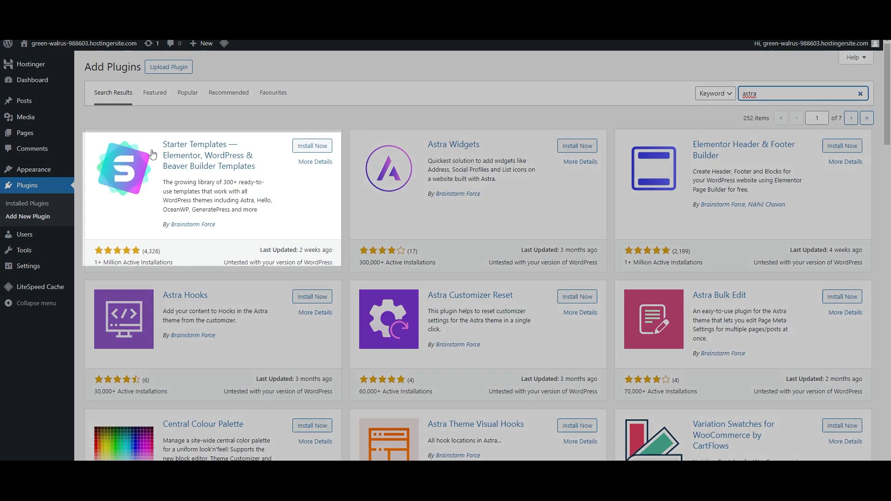
pyautogui.click(322, 150)
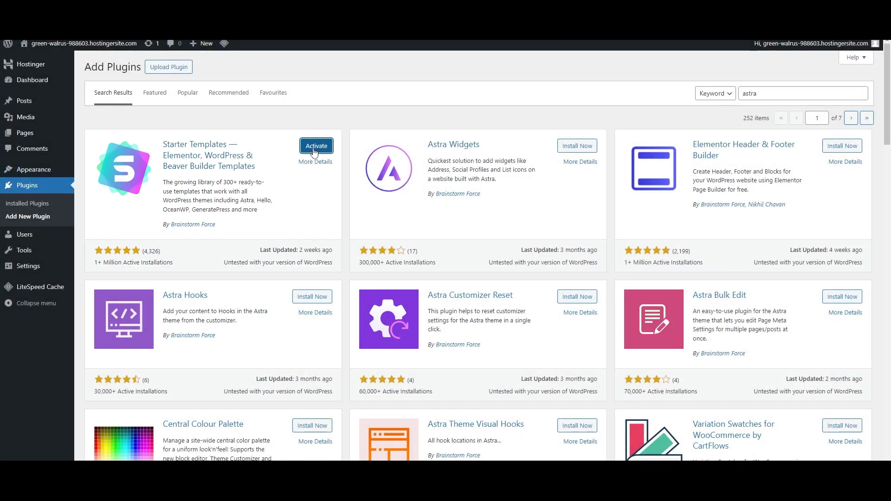
pyautogui.click(316, 146)
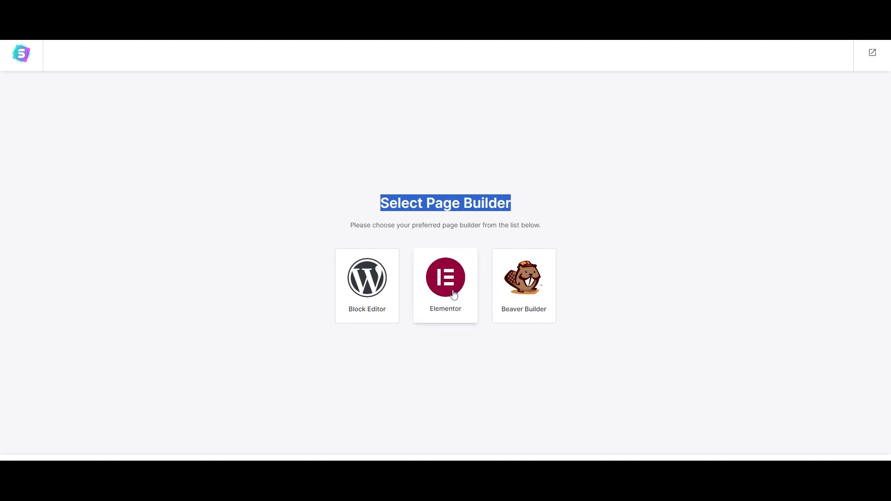
# - Choose Elementor as the page builder and look through the available starter templates
pyautogui.click(451, 294)
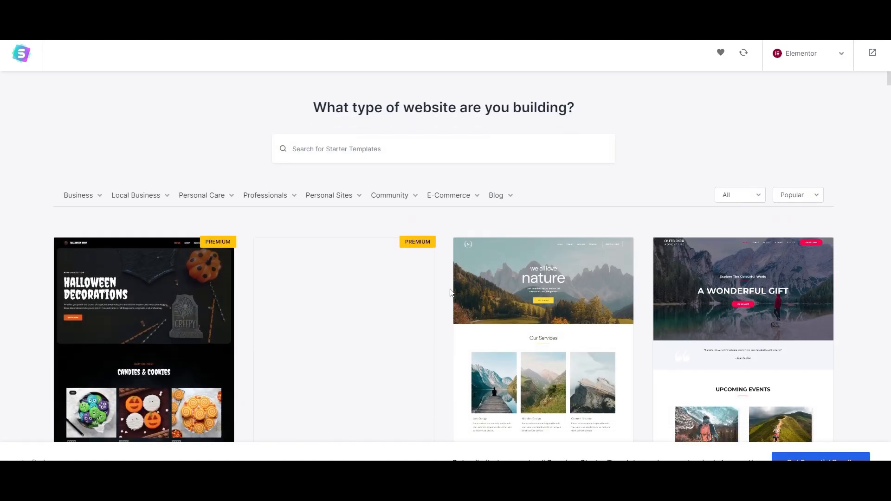
pyautogui.scroll(-5, 451, 292)
pyautogui.scroll(-4, 451, 292)
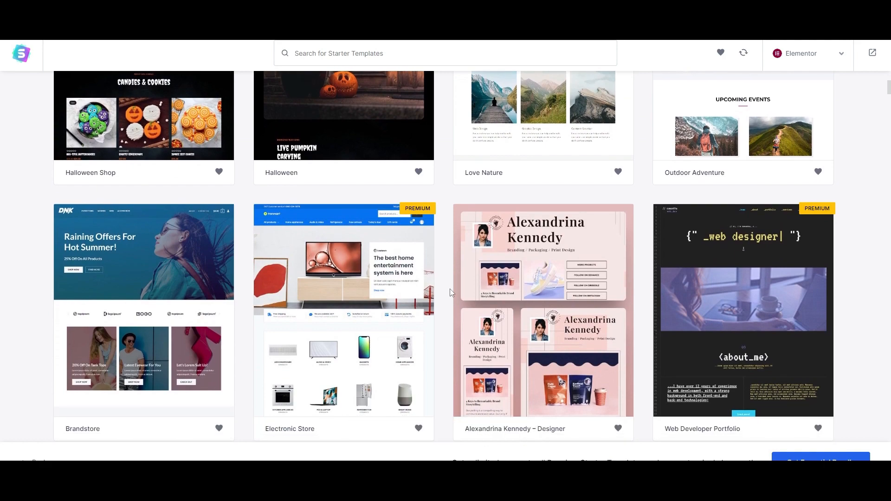
pyautogui.scroll(6, 450, 297)
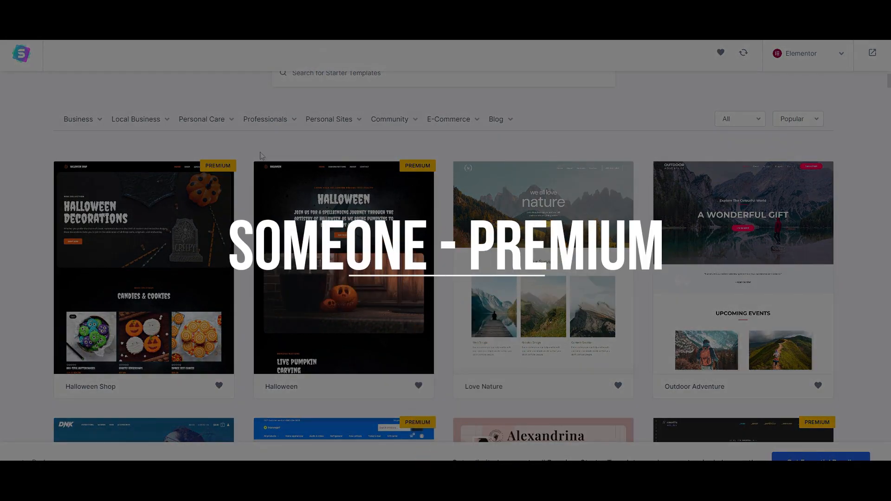
# - Filter the starter templates by the Food Blog category and browse the matching designs
pyautogui.moveTo(502, 122)
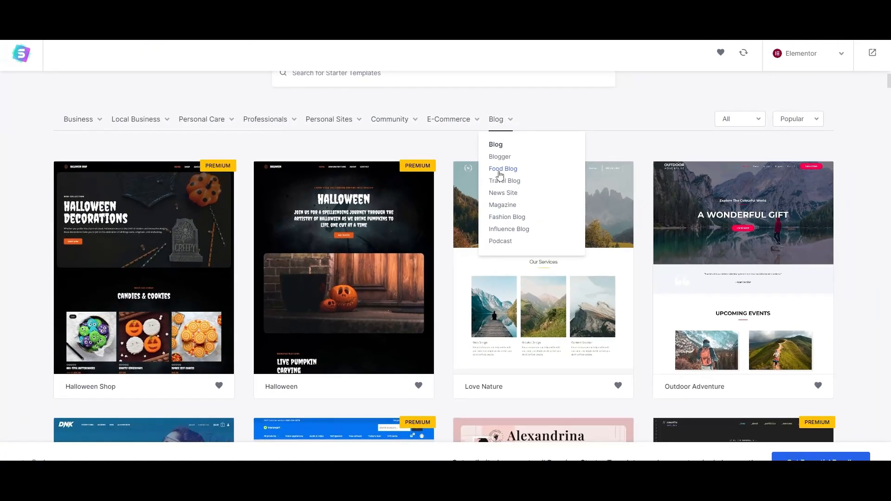
pyautogui.click(492, 225)
pyautogui.scroll(-6, 21, 297)
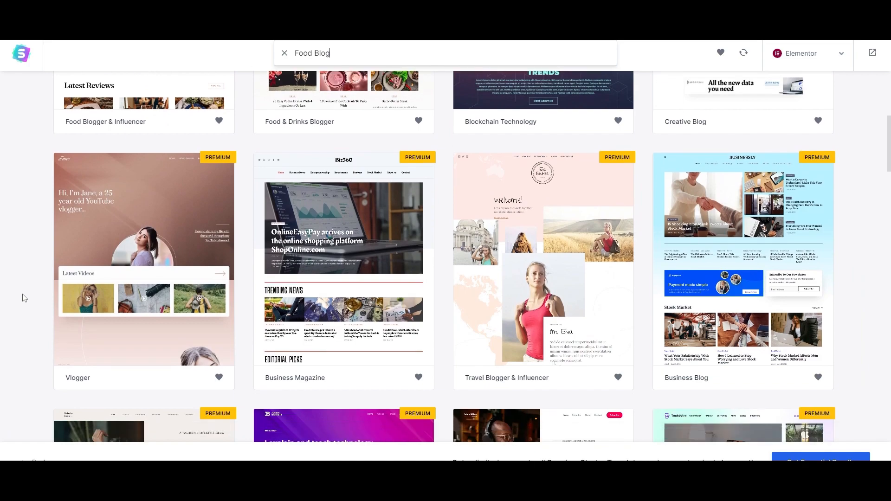
# - Look through the rest of the Food Blog starter templates, including the restaurant and cafe designs
pyautogui.scroll(-20, 26, 297)
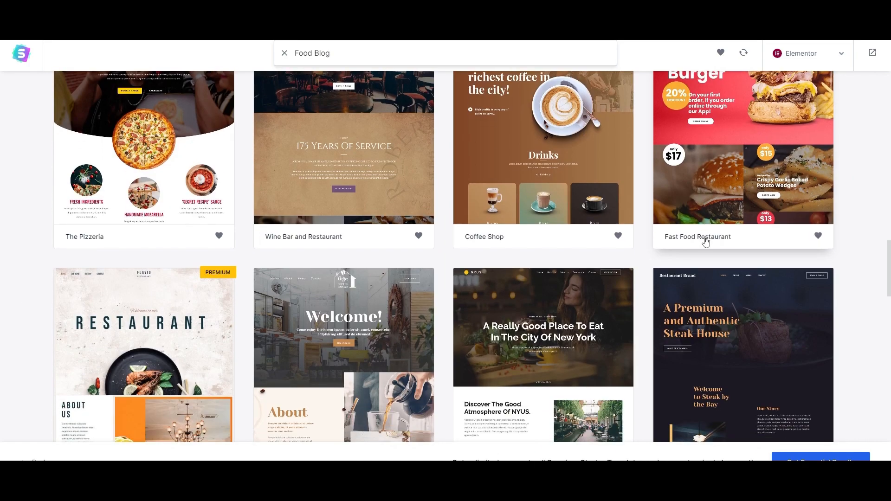
pyautogui.scroll(-4, 707, 241)
pyautogui.scroll(-6, 243, 227)
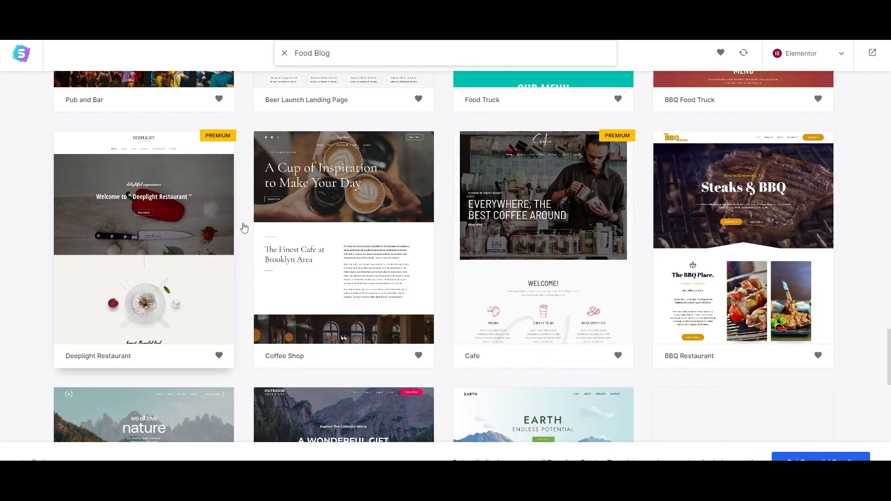
pyautogui.scroll(-4, 72, 260)
pyautogui.scroll(15, 786, 233)
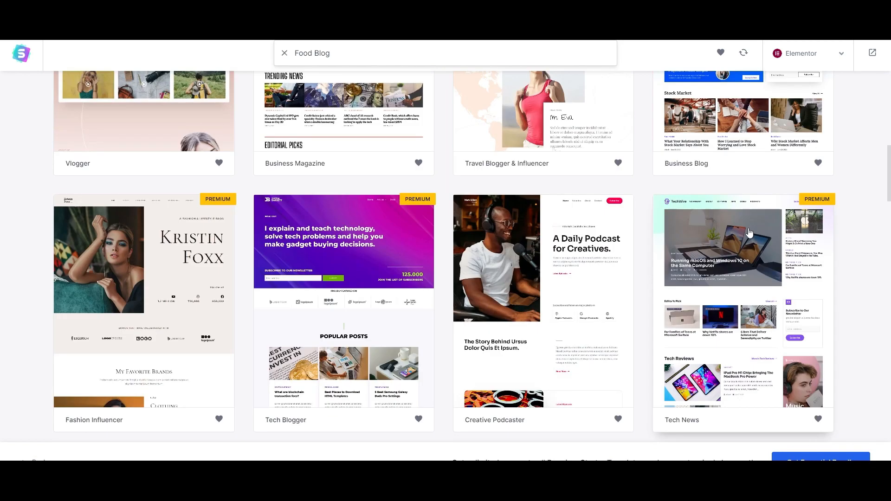
pyautogui.scroll(10, 719, 264)
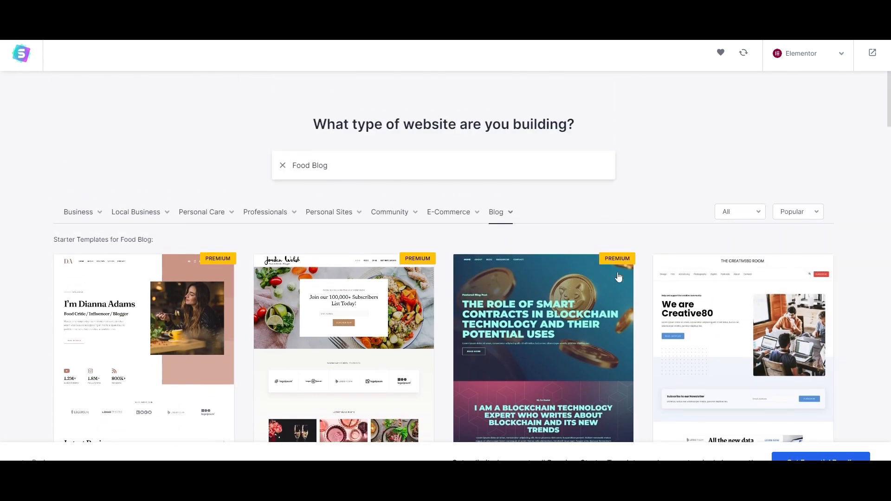
# - Filter the starter templates by the Blogger category and browse the designs
pyautogui.moveTo(496, 211)
pyautogui.click(499, 250)
pyautogui.scroll(-5, 253, 215)
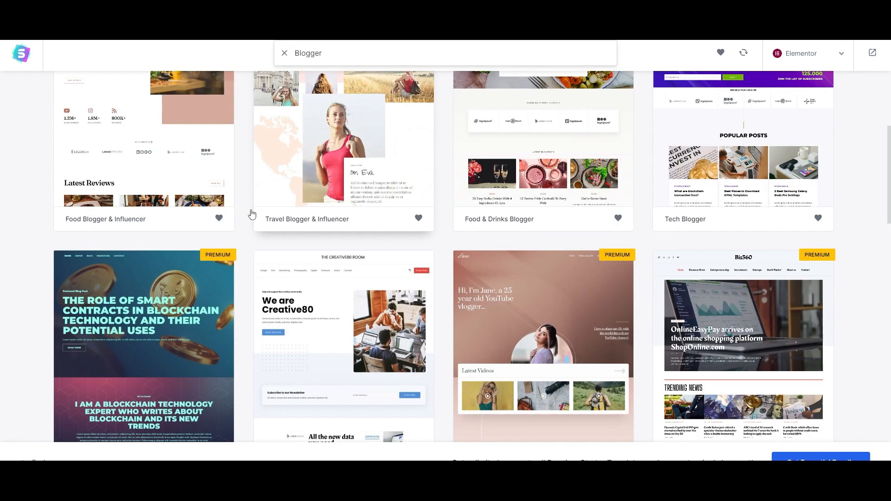
# - Select the Deli Restaurant template from the Food Blog results
pyautogui.scroll(3, 495, 235)
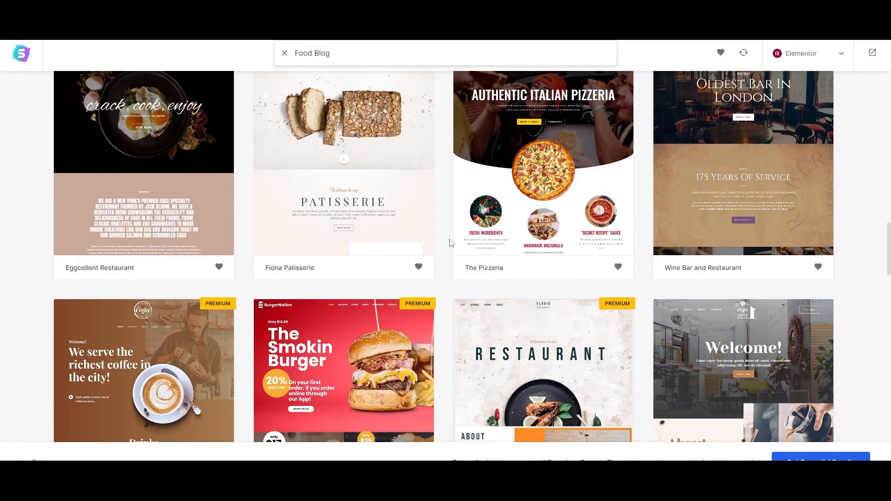
pyautogui.scroll(-9, 203, 237)
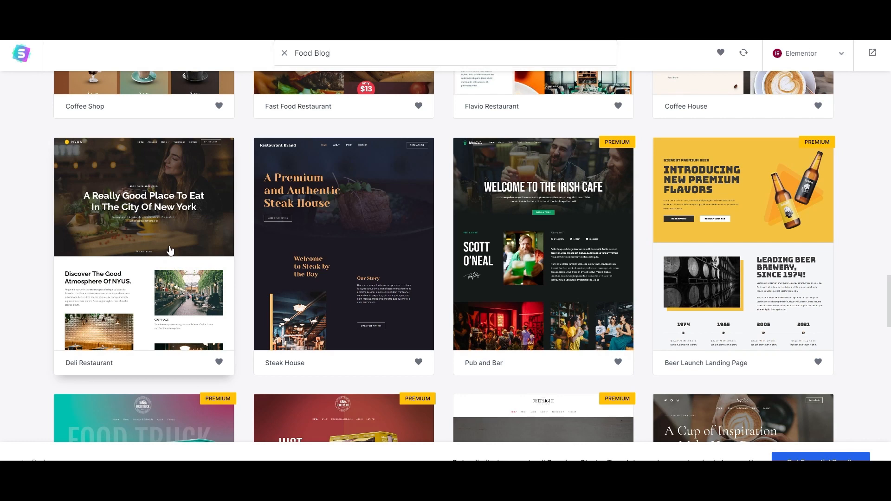
pyautogui.click(169, 252)
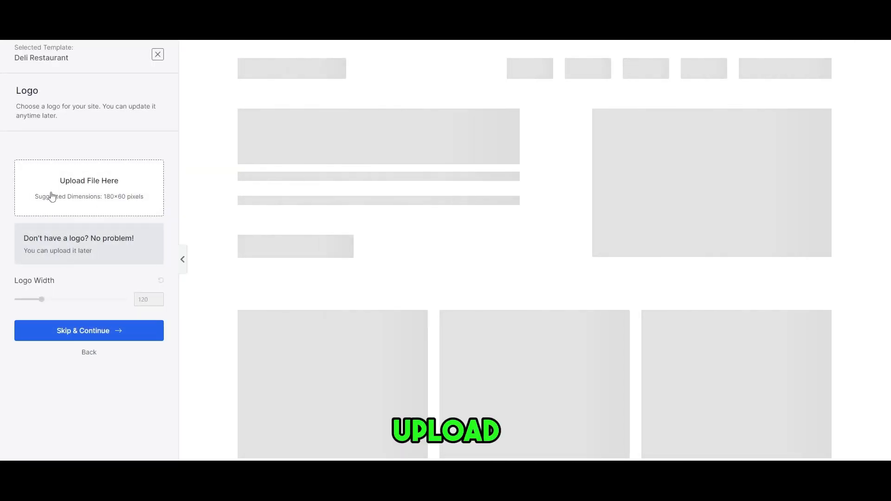
# - Look through the Deli Restaurant template preview from its hero section to the team section
pyautogui.scroll(-10, 507, 155)
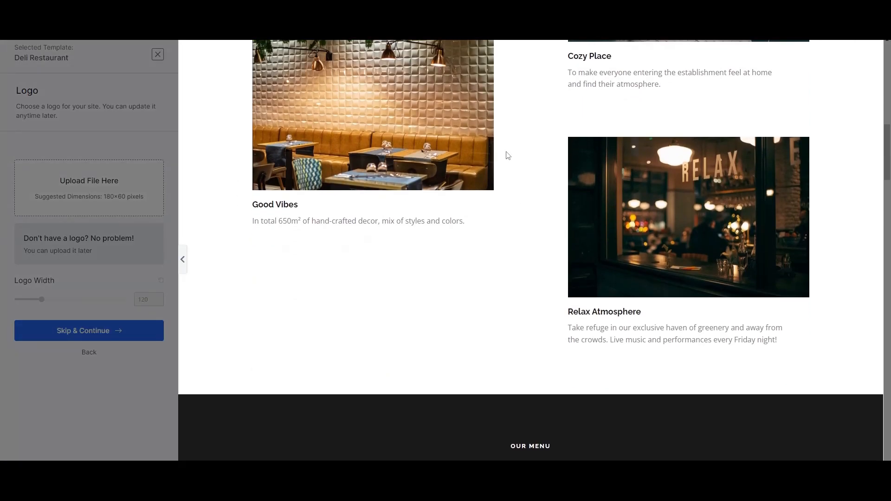
pyautogui.scroll(1, 535, 148)
pyautogui.scroll(-10, 534, 158)
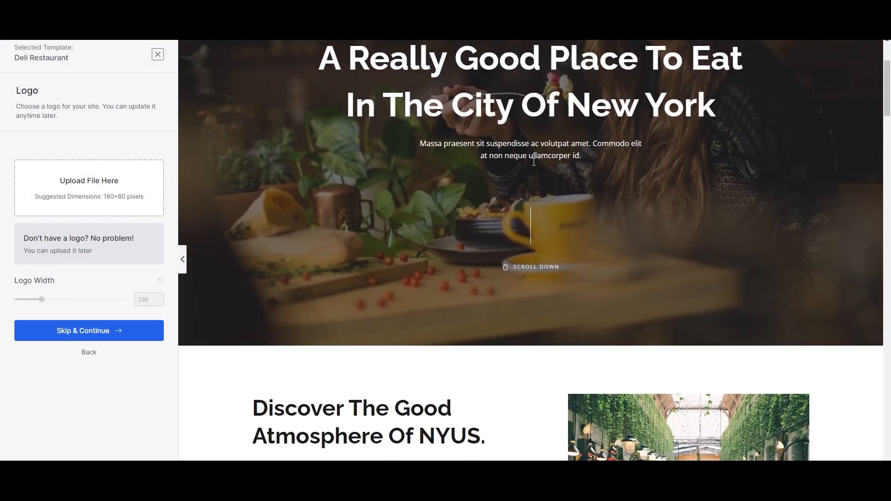
pyautogui.scroll(-2, 533, 182)
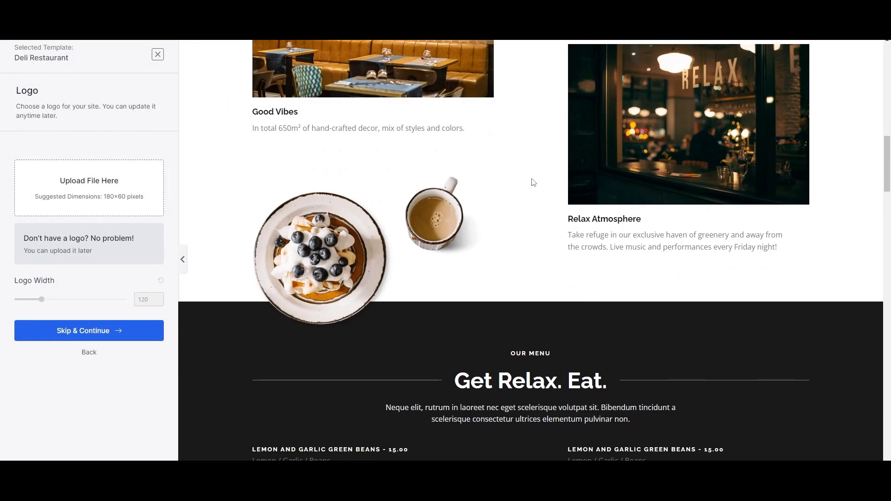
pyautogui.scroll(-10, 532, 187)
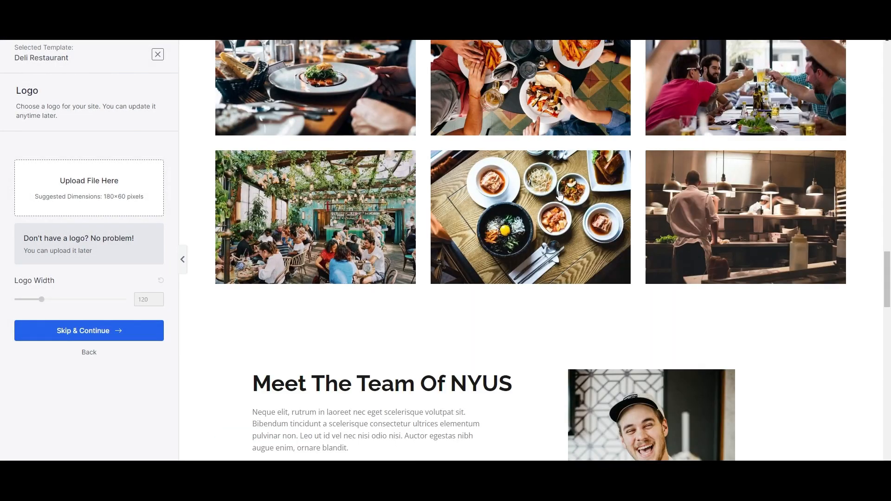
pyautogui.scroll(-10, 559, 195)
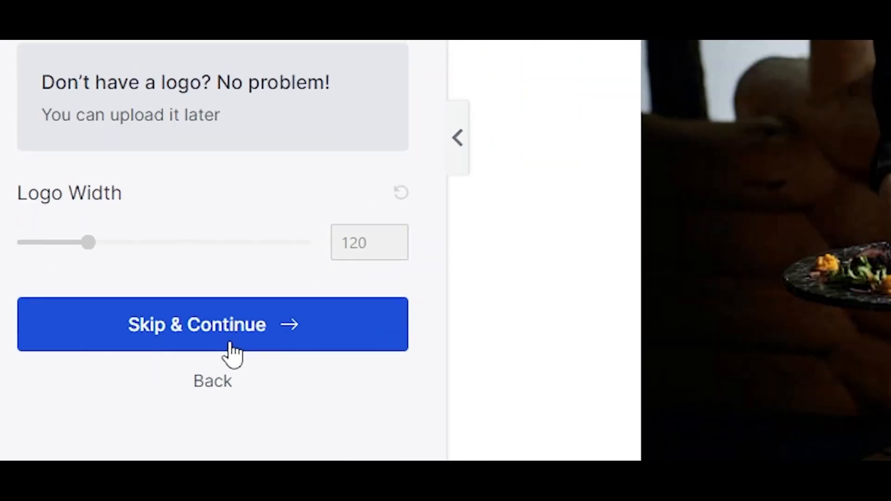
# - Skip the logo upload and keep the template's default colors and Raleway / Open Sans fonts
pyautogui.click(234, 353)
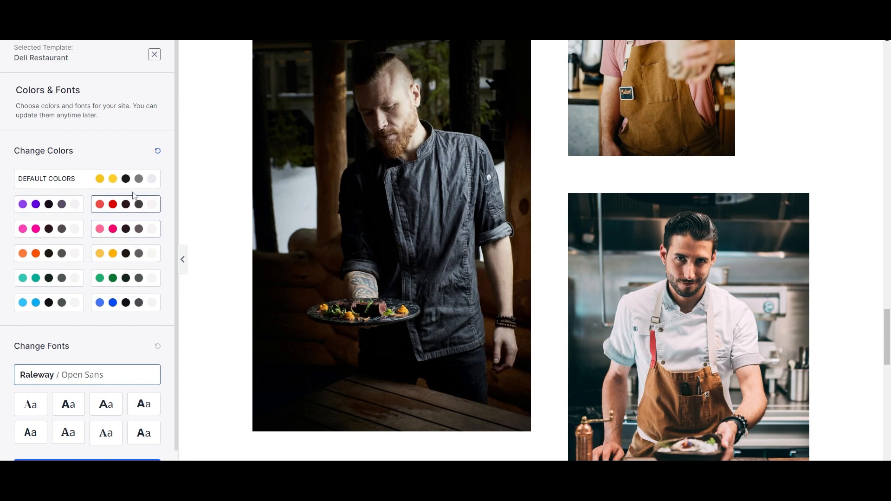
pyautogui.scroll(-1, 158, 300)
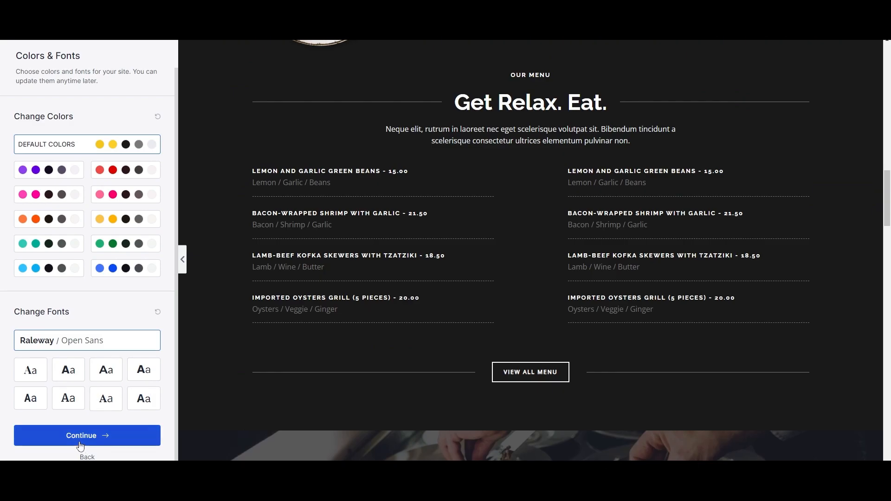
pyautogui.click(81, 443)
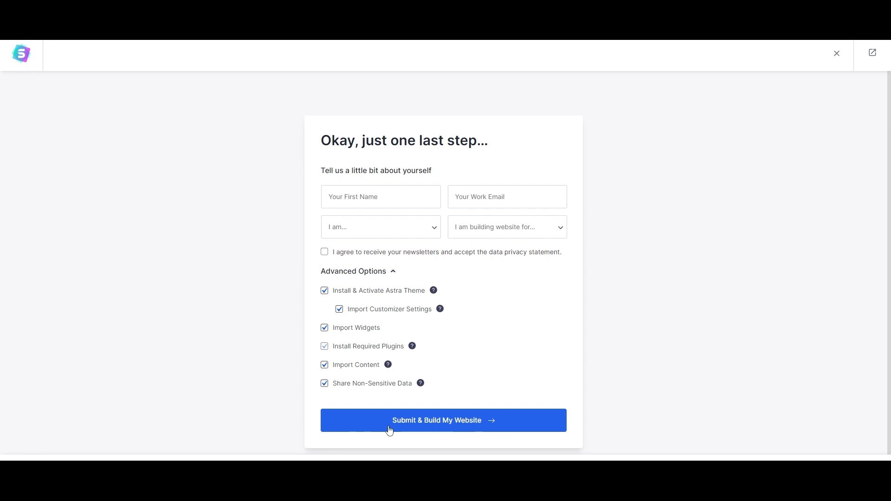
# - Build the website with the Astra theme, widgets, required plugins and content imports enabled, and open the finished site
pyautogui.click(400, 426)
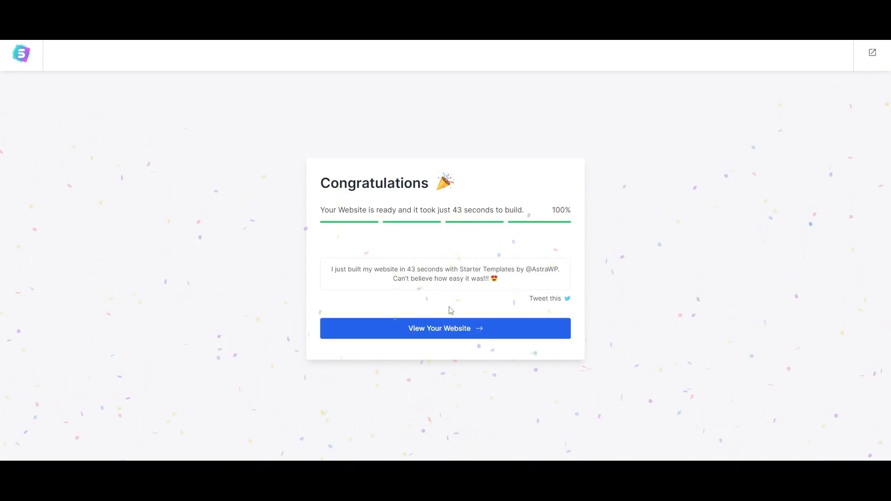
pyautogui.click(451, 337)
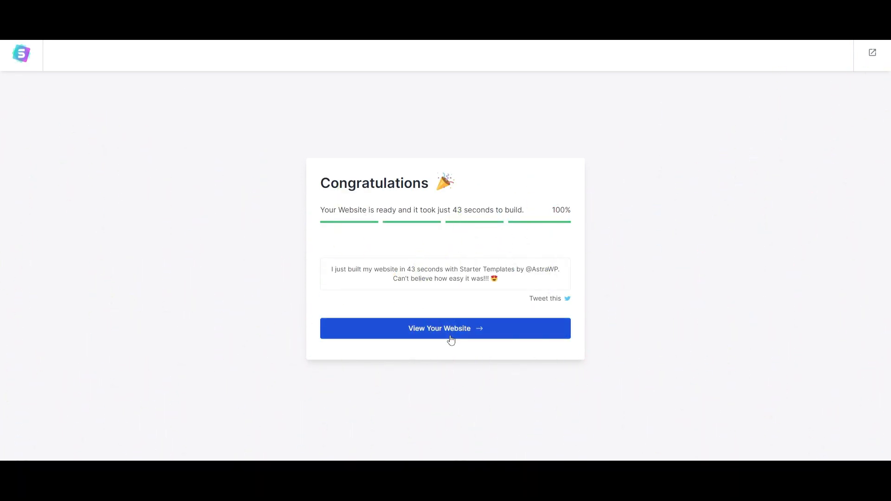
# - Look through the new home page, examining its heading, about, menu, team, testimonial and reservation sections
pyautogui.scroll(-15, 575, 146)
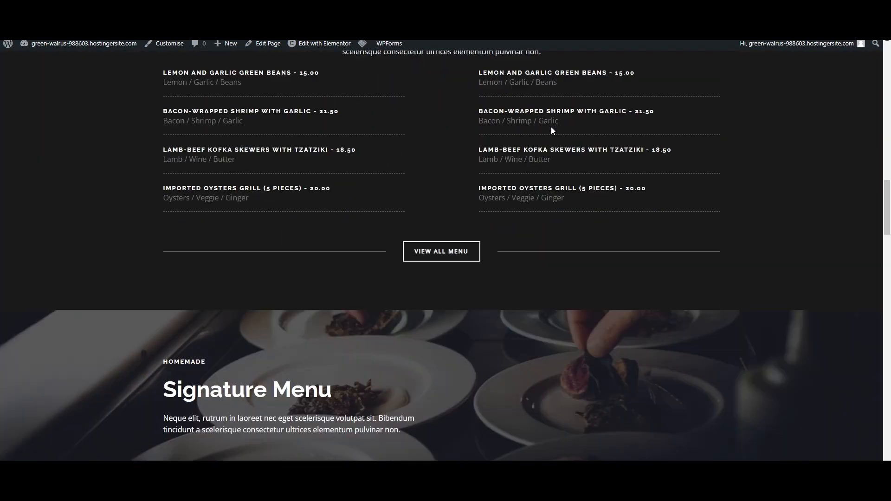
pyautogui.scroll(-10, 547, 123)
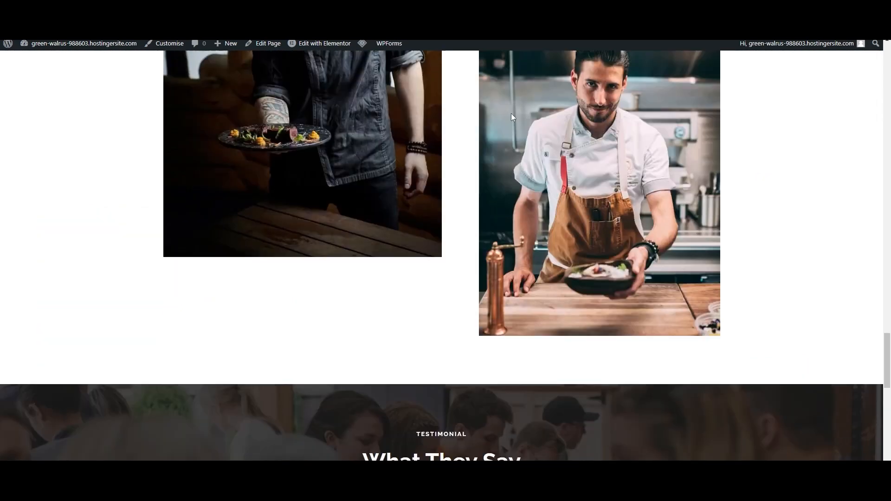
pyautogui.scroll(-12, 411, 178)
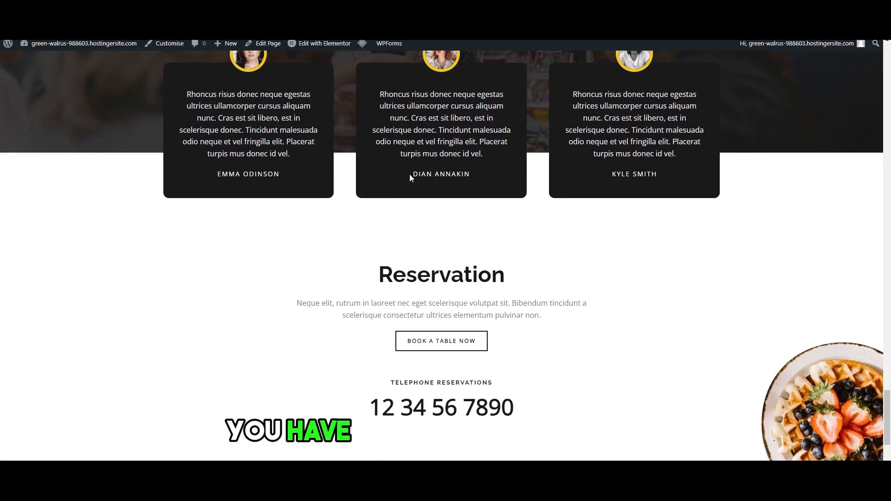
pyautogui.scroll(20, 406, 170)
pyautogui.scroll(15, 406, 174)
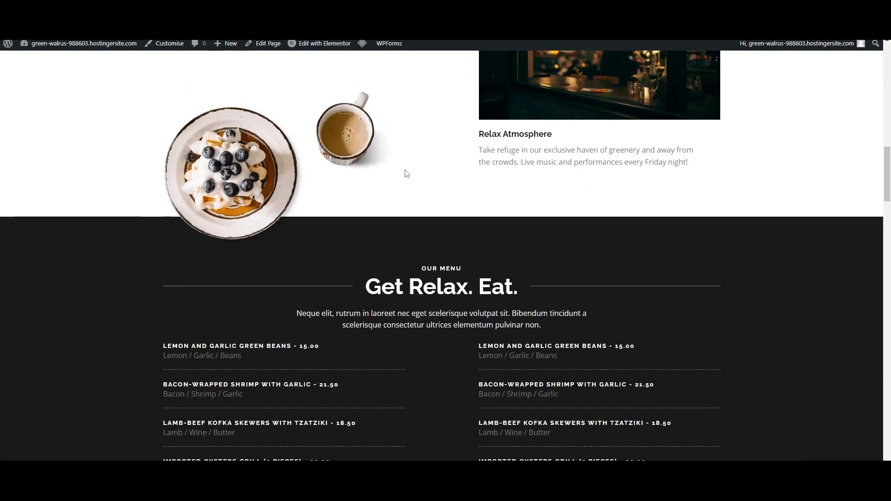
pyautogui.scroll(10, 405, 171)
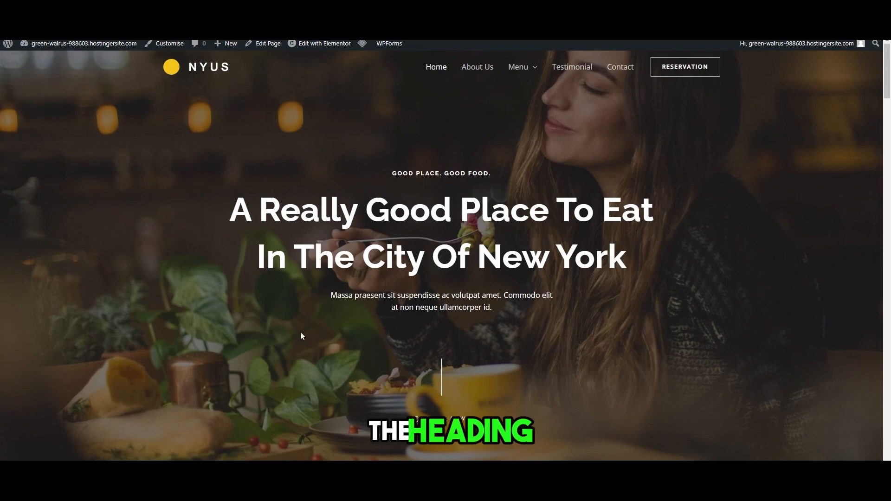
pyautogui.scroll(-15, 300, 260)
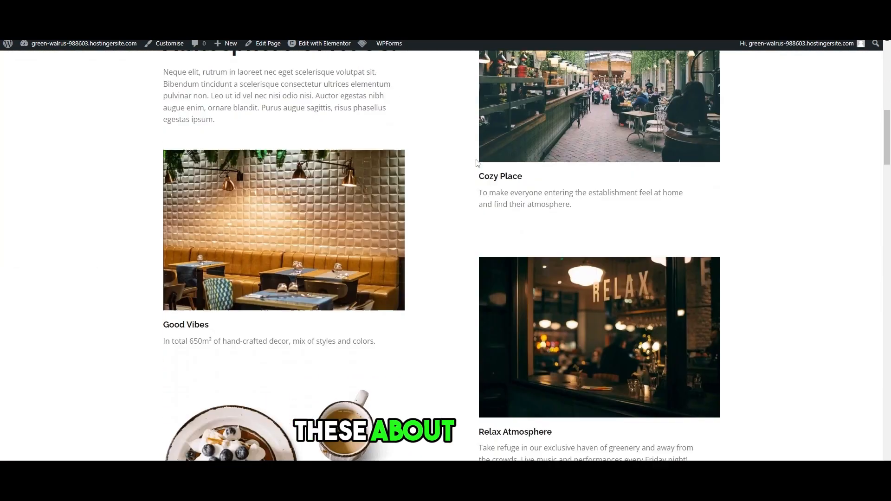
pyautogui.scroll(-8, 459, 159)
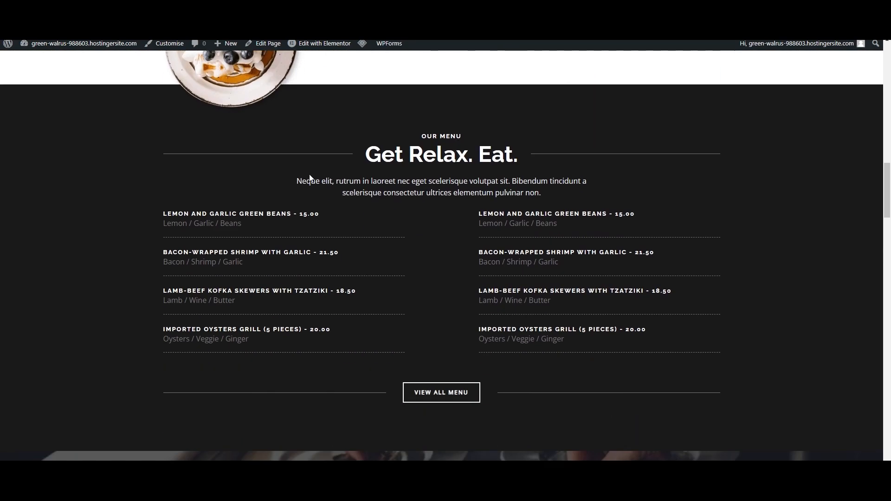
# - Open the home page for editing with Elementor
pyautogui.scroll(20, 491, 212)
pyautogui.moveTo(317, 53)
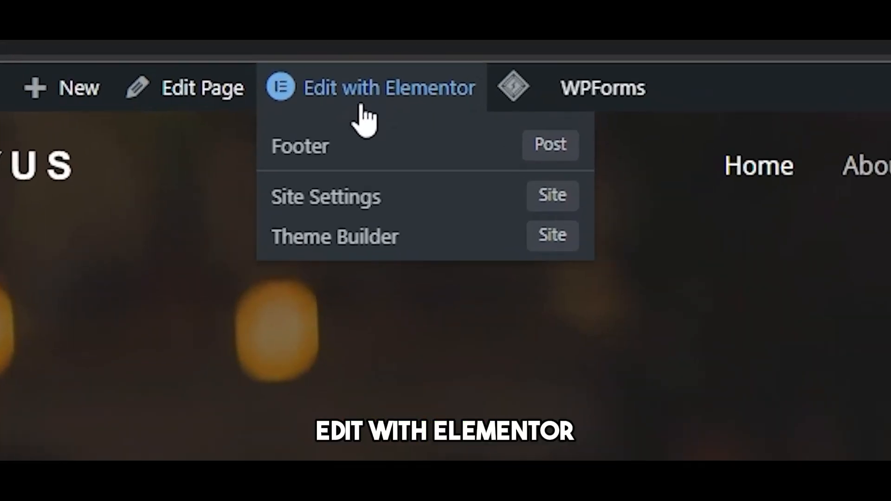
pyautogui.click(362, 106)
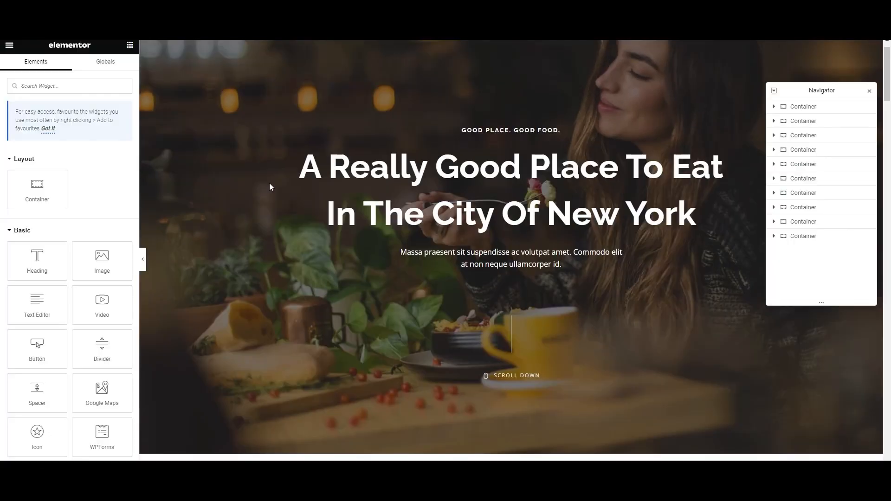
# - Delete the "Our Menu" container with the "Get Relax. Eat." heading from the home page
pyautogui.scroll(-6, 269, 183)
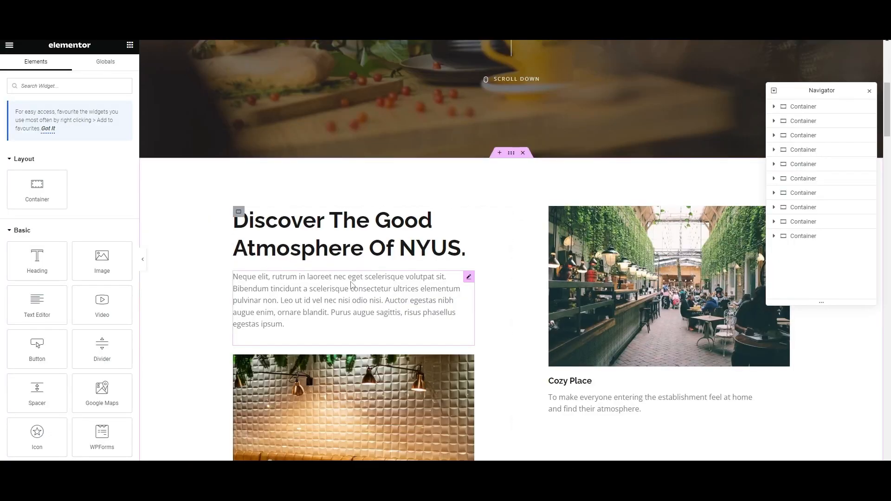
pyautogui.scroll(-15, 351, 284)
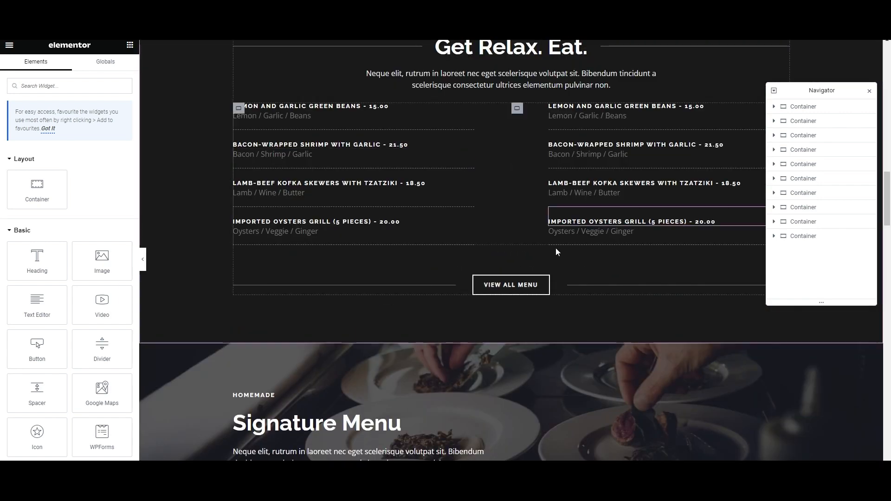
pyautogui.scroll(4, 556, 248)
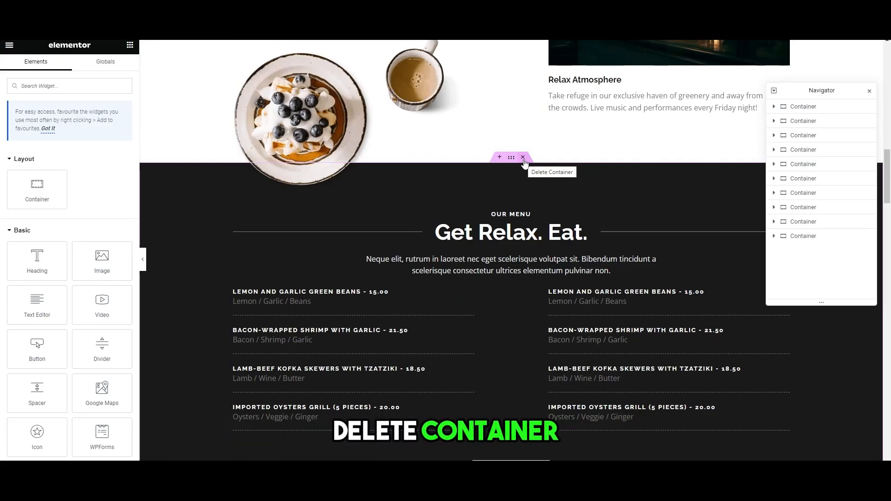
pyautogui.click(557, 174)
# - Examine the remaining home page containers and the insertion point above the Signature Menu section
pyautogui.scroll(-10, 583, 153)
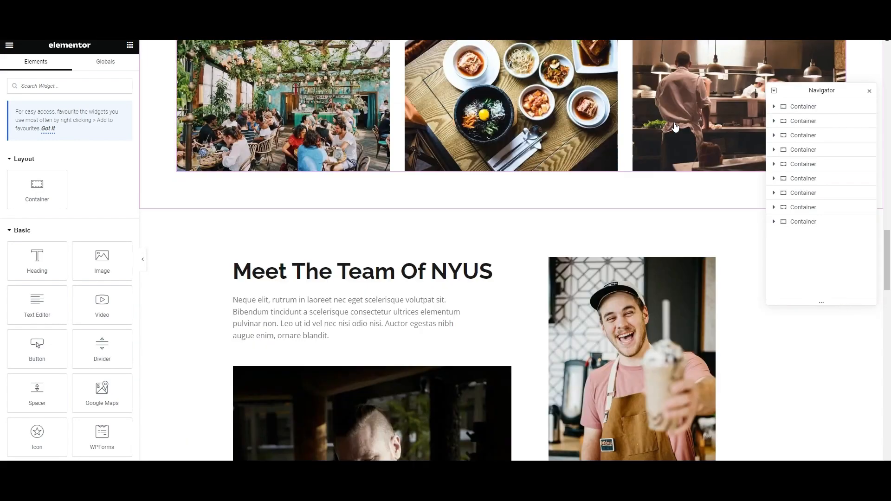
pyautogui.scroll(4, 538, 177)
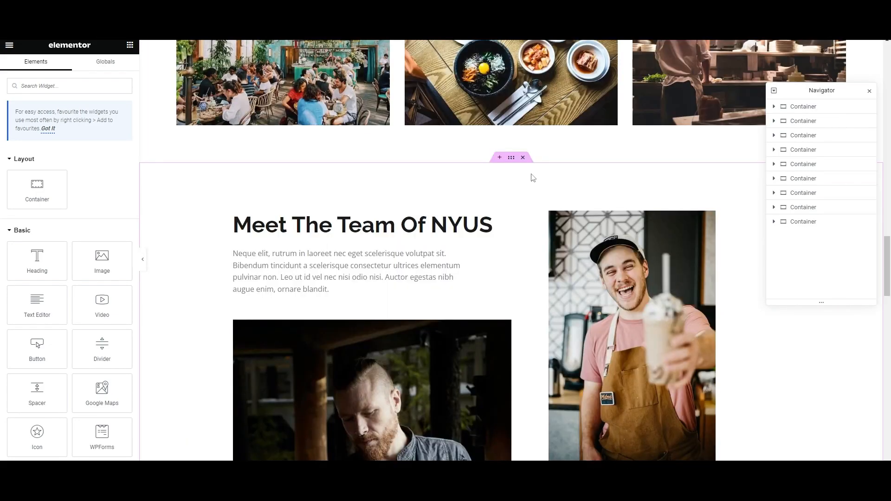
pyautogui.scroll(-10, 533, 178)
pyautogui.scroll(11, 527, 173)
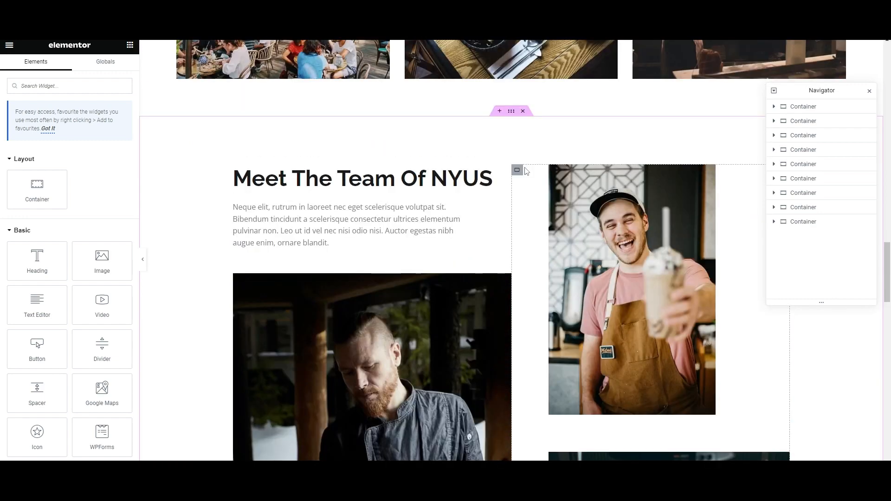
pyautogui.scroll(20, 526, 171)
pyautogui.scroll(-8, 520, 278)
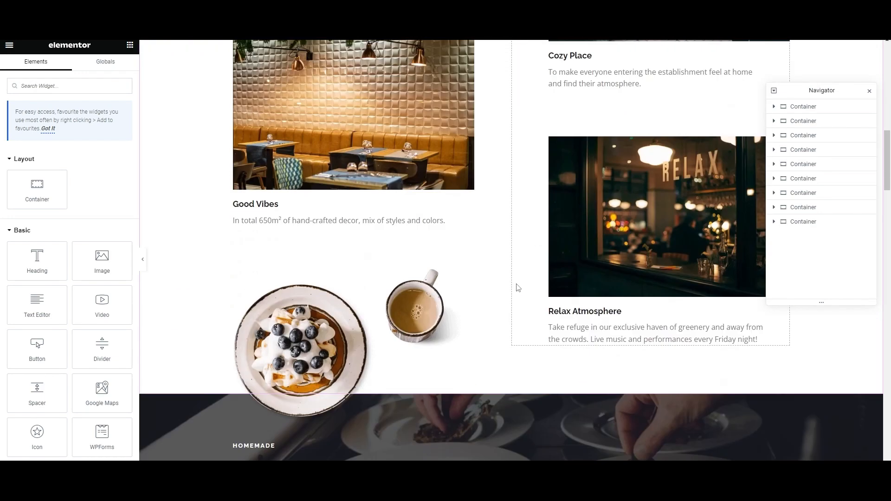
pyautogui.scroll(-2, 518, 287)
pyautogui.scroll(-2, 506, 223)
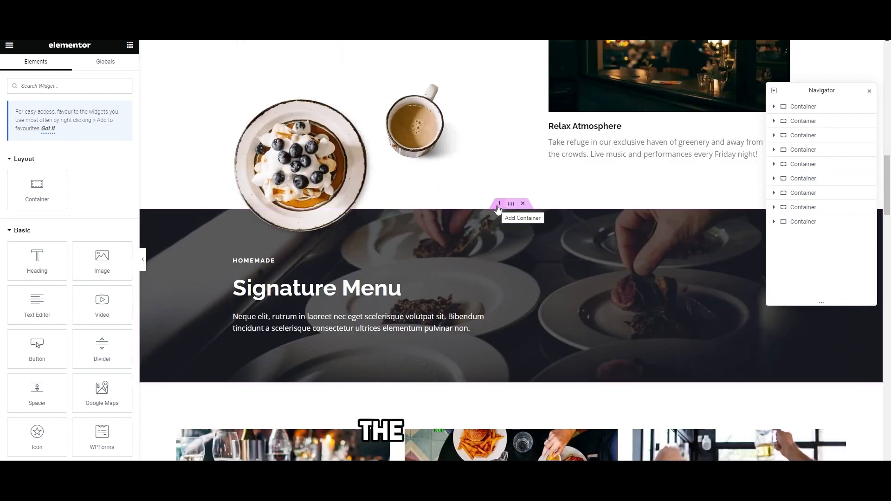
# - Add a Basic Gallery widget in a new container above the Signature Menu section
pyautogui.click(498, 206)
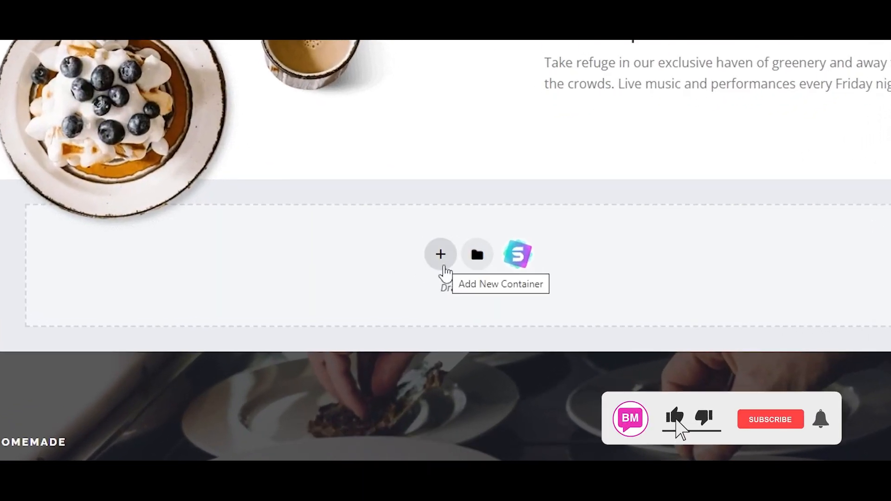
pyautogui.click(445, 271)
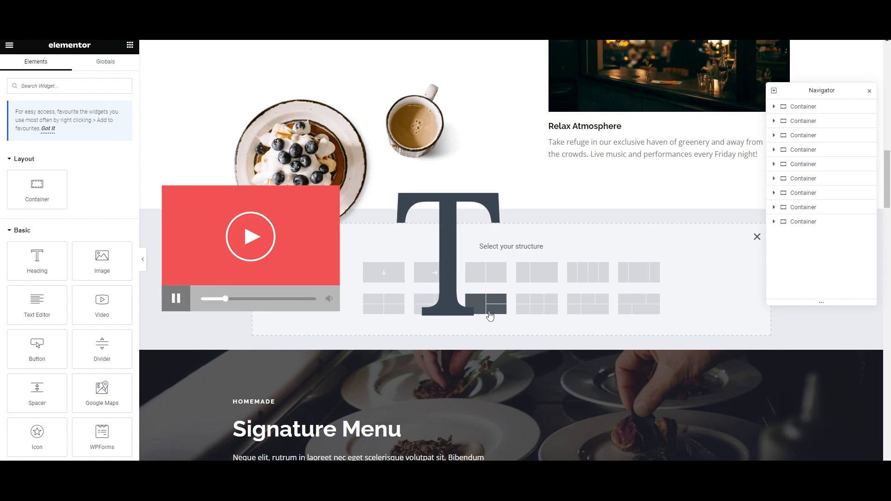
pyautogui.scroll(-1, 111, 220)
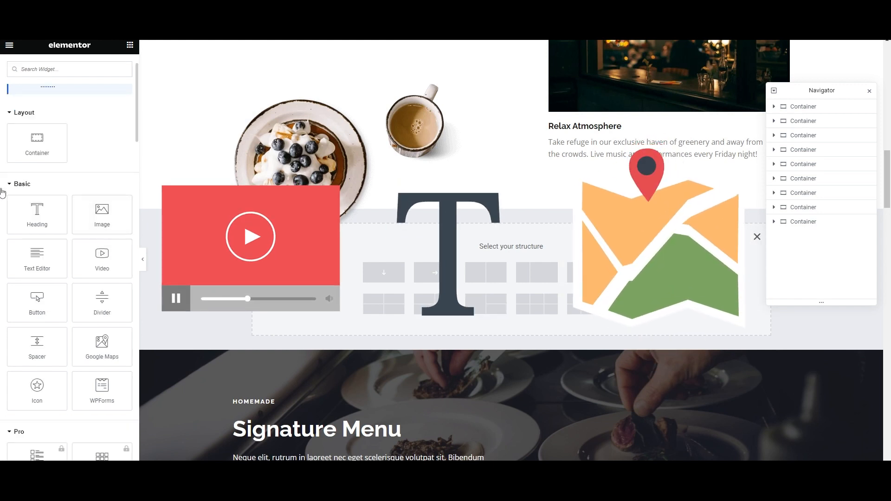
pyautogui.scroll(-15, 2, 193)
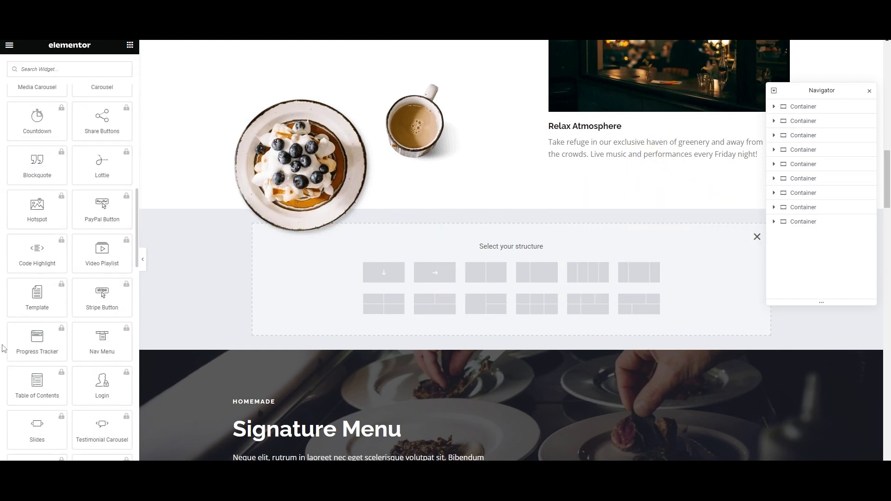
pyautogui.scroll(-7, 3, 348)
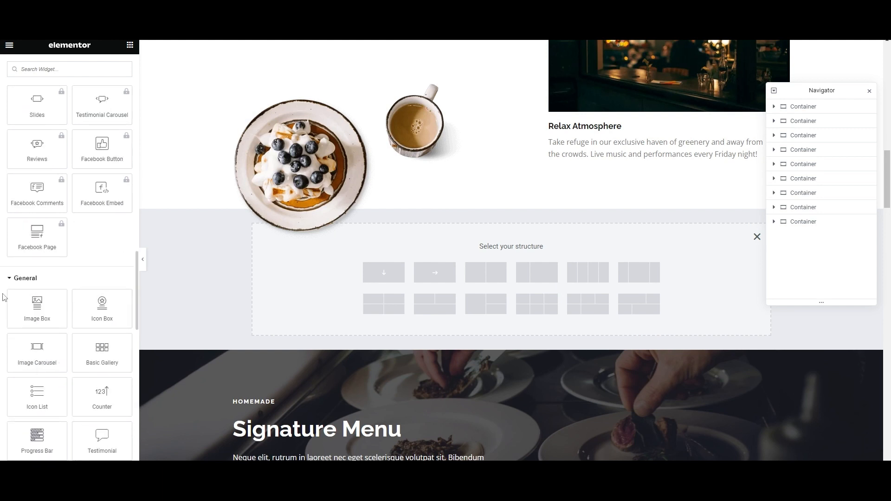
pyautogui.scroll(1, 3, 297)
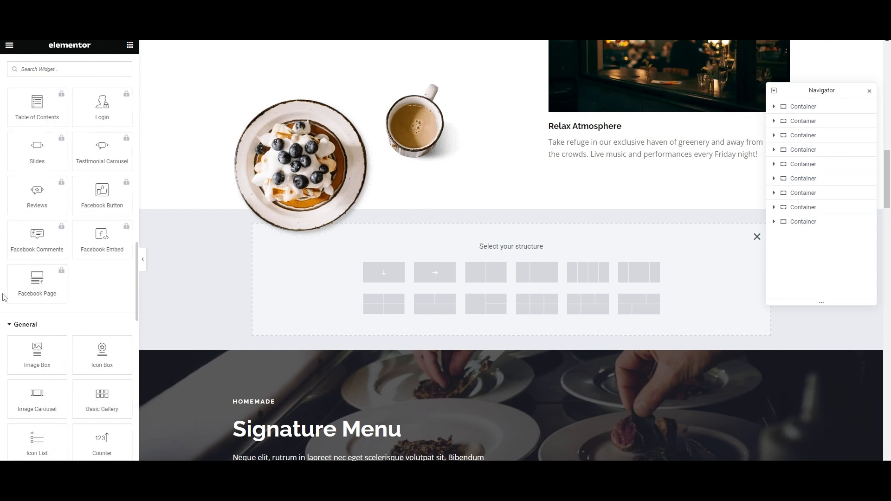
pyautogui.scroll(20, 3, 297)
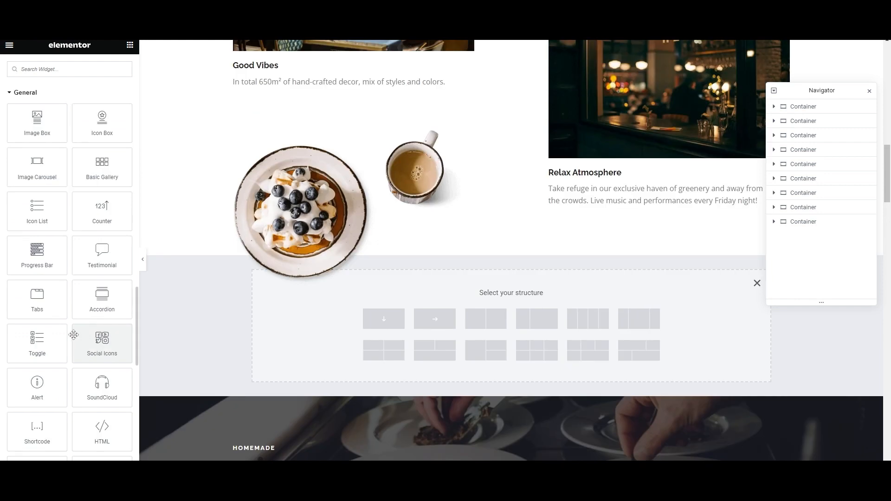
pyautogui.scroll(1, 85, 329)
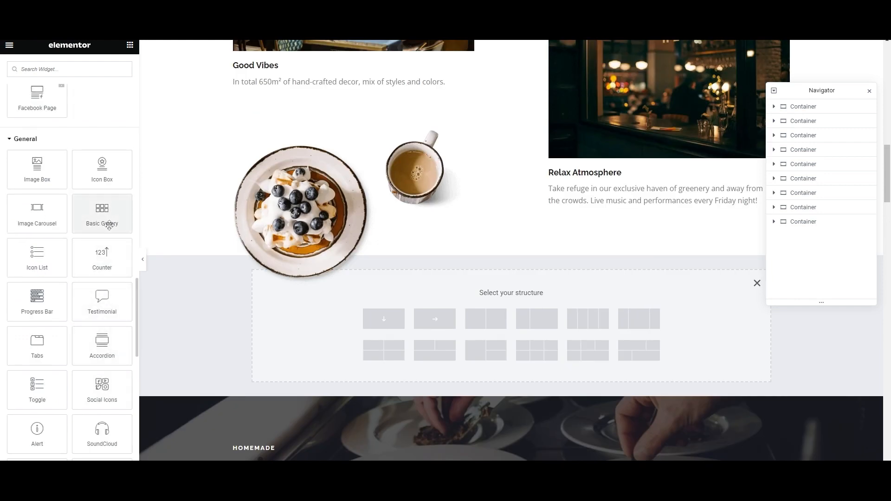
pyautogui.moveTo(89, 215); pyautogui.dragTo(506, 316)
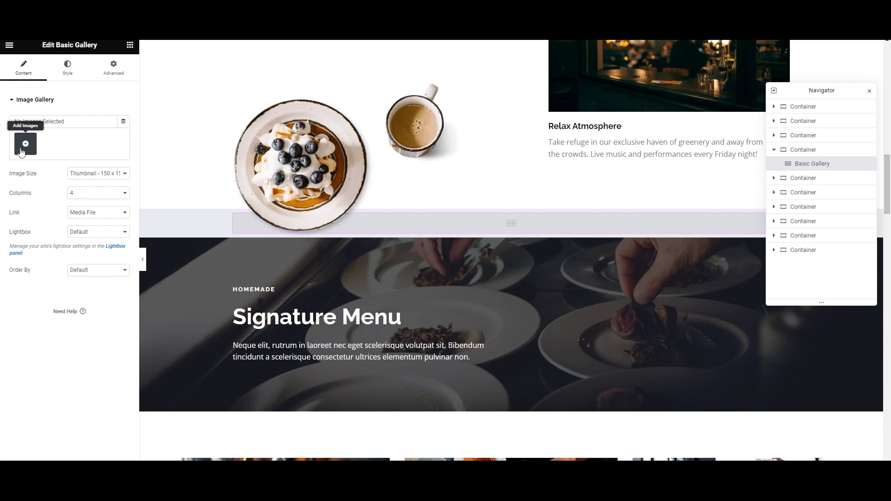
# - Examine the file upload and free image sources available for the gallery
pyautogui.click(25, 144)
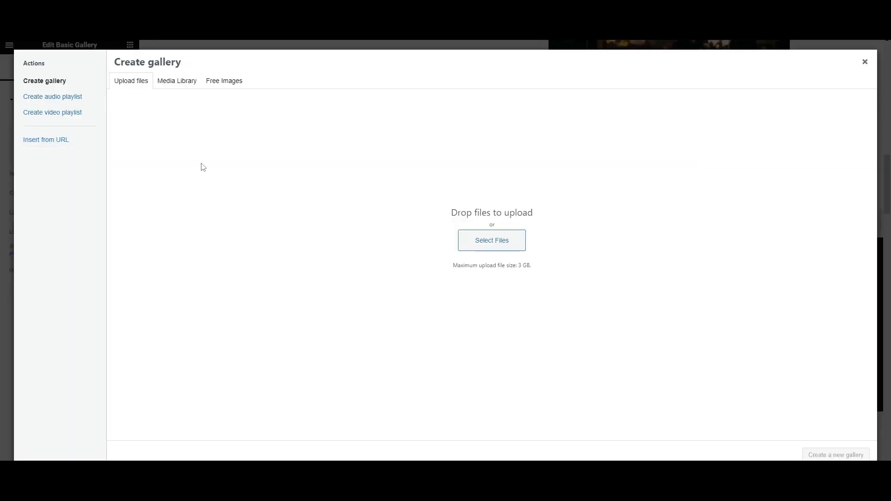
pyautogui.click(243, 80)
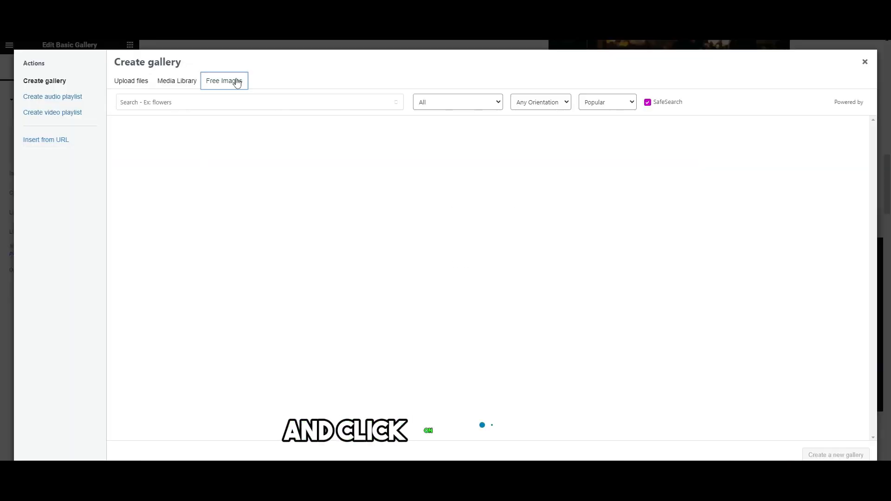
pyautogui.click(132, 83)
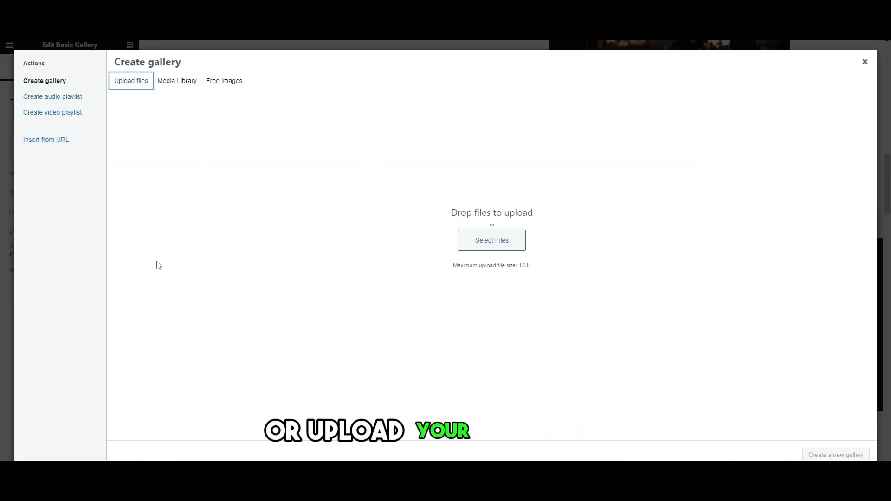
pyautogui.click(230, 82)
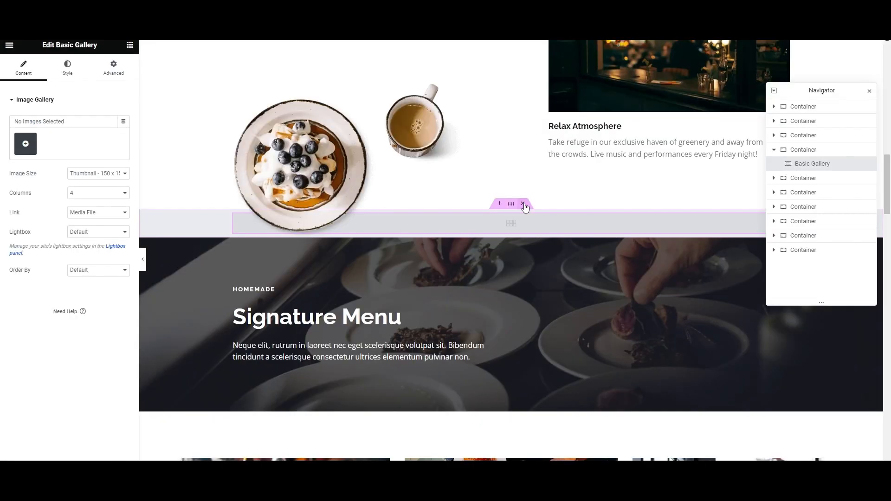
# - Open the "A Really Good Place to Eat In the City of New York" hero heading for editing
pyautogui.scroll(7, 402, 255)
pyautogui.scroll(8, 402, 254)
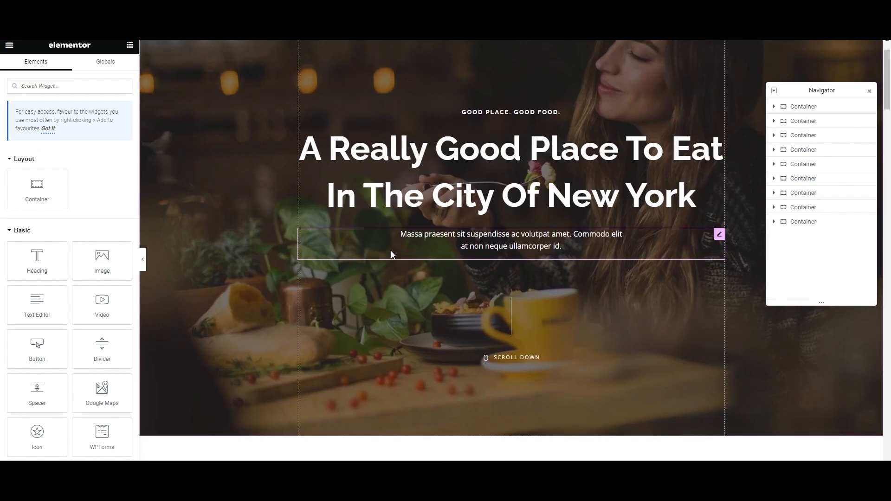
pyautogui.click(402, 207)
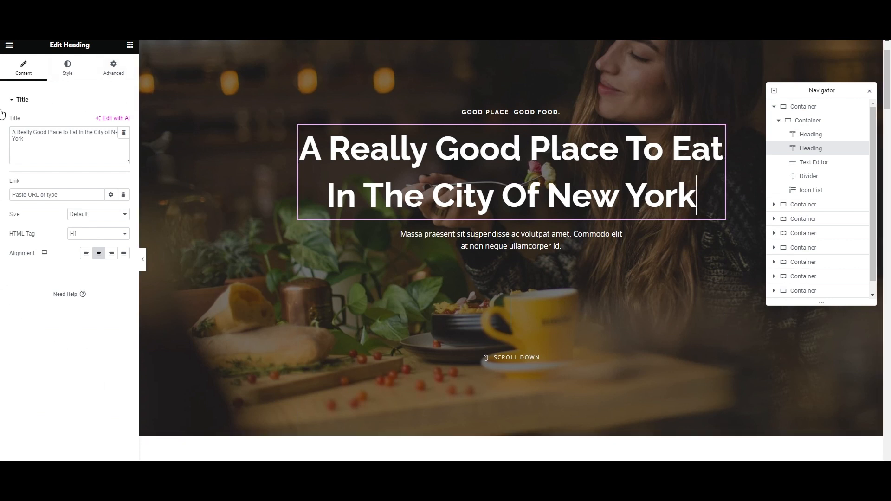
pyautogui.moveTo(821, 90); pyautogui.dragTo(889, 128)
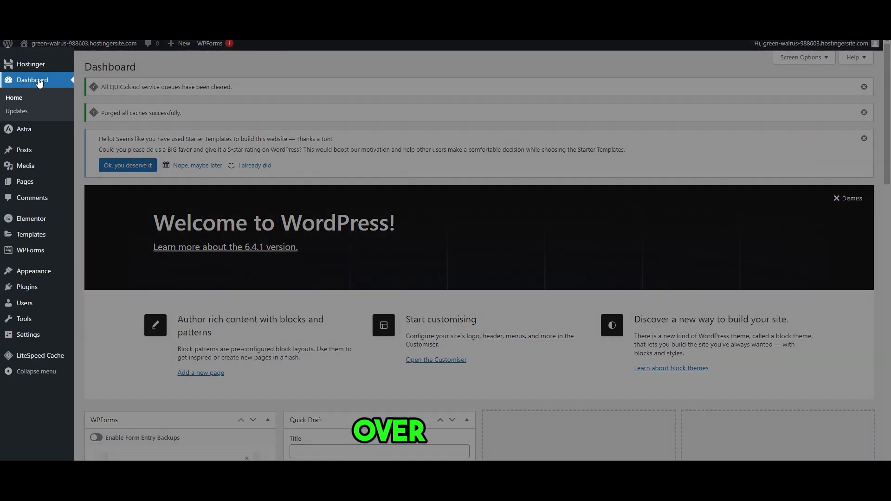
# - Create a new page titled "Best Places To Eat In Delhi" with three introductory paragraphs beginning "Indian restaurants in New York City go back over a century"
pyautogui.moveTo(14, 188)
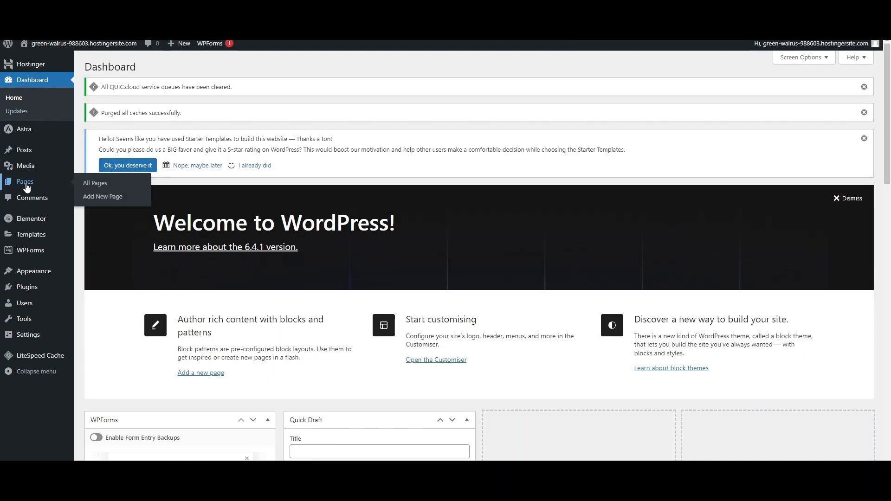
pyautogui.click(25, 186)
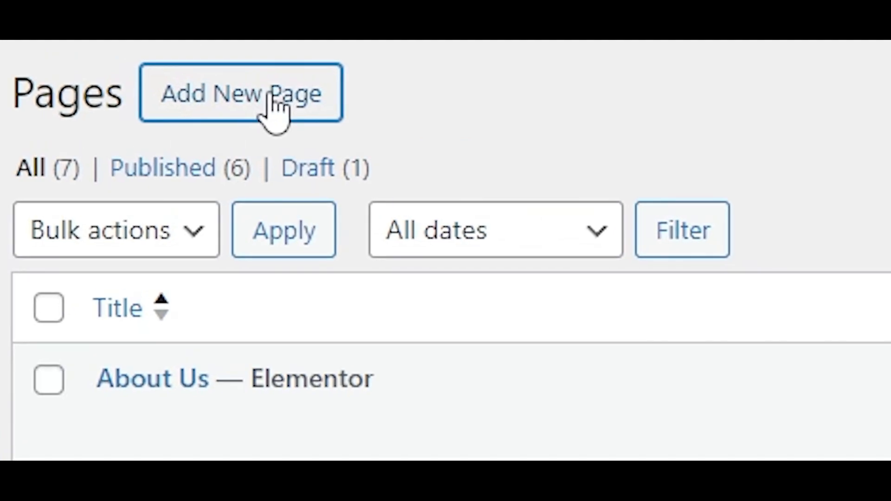
pyautogui.click(274, 111)
pyautogui.click(509, 155)
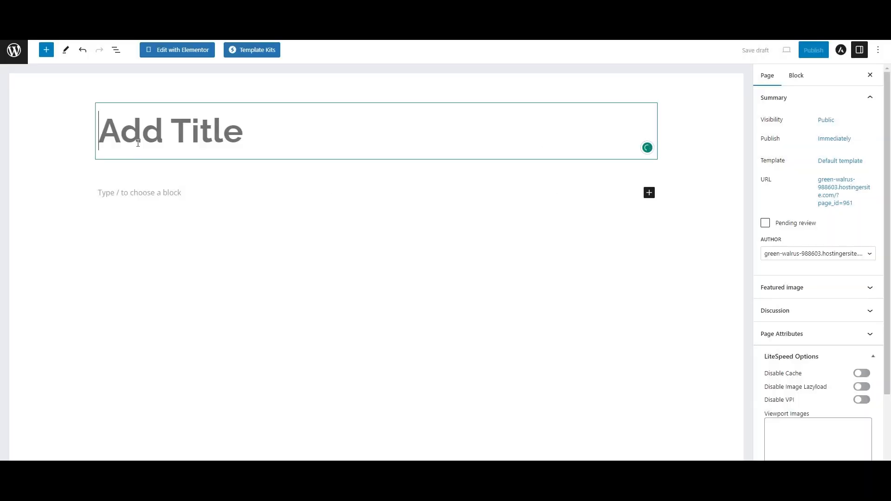
pyautogui.write('Best Places To Eat In Delhi')
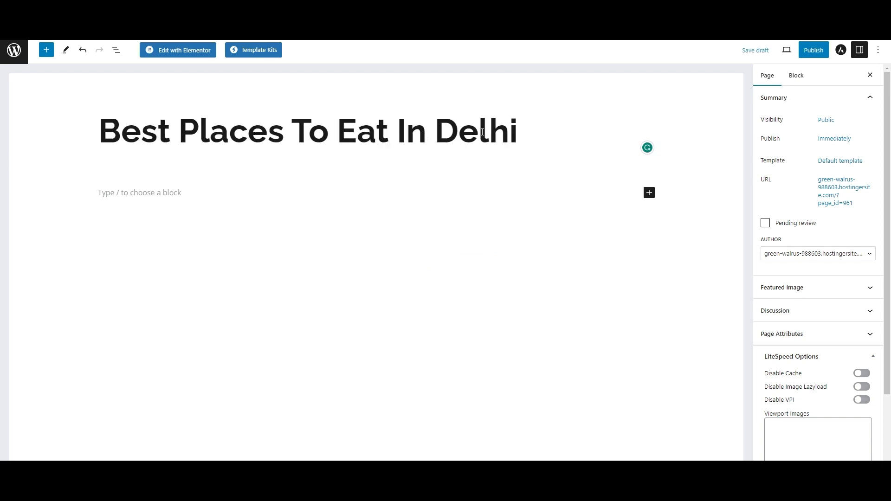
pyautogui.click(100, 192)
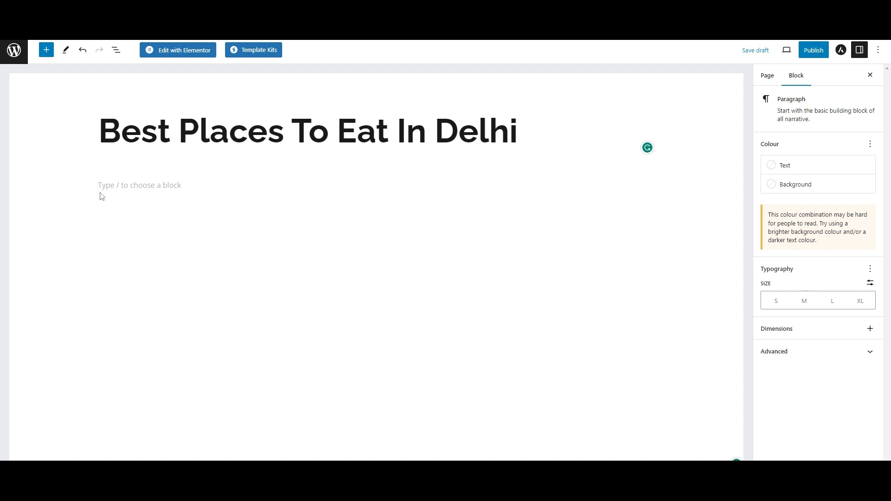
pyautogui.write('Indian restaurants in New York City go back over a century, and Times Square was an early hotspot. Perhaps the most famous was the paradoxically named Taj Mahal Hindu Indian Restaurant, founded in 1918 at 242 West 42nd Street when many South Asian students, businesspeople, dock workers, and sailors lived in nearby boarding houses. The New York Times mentioned it glowingly. Midtown remained the main repository of Indian restaurants, as curries migrated onto the menus of more effete restaurants and hotels. By the 1970s, there were many steam table establishments serving Punjabi fare in various parts of the city, ladling rice and curries into compartmentalized plates and slinging tandoori items that competed with our earliest barbecue joints when it came to smoky flavors. Then along came campuses of Indian restaurants in places like Jackson Heights, Murray Hill, Jersey City, Utopia Parkway, and Edison, New Jersey, with sit-down restaurants offering specialties of several regions. Eventually, we had restaurants dedicated to individual dishes like biryani and dosas, the food of a single city or region, and Mumbai and Kolkata street snacks. Finally, a new variety of luxury establishments appeared, offering more creative and nuanced takes on classic dishes as well as some invented ones, along with strong cocktails, attracting a whole new generation of diners.')
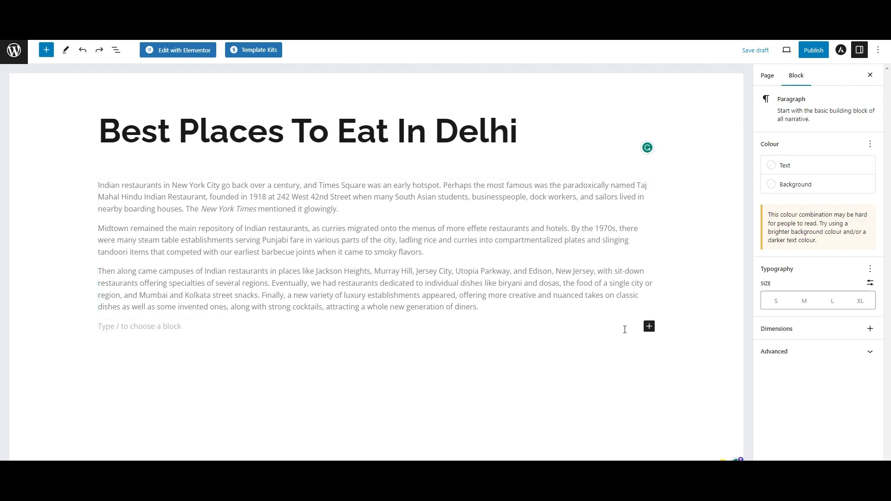
# - Insert a Separator block below the introductory paragraphs
pyautogui.click(649, 326)
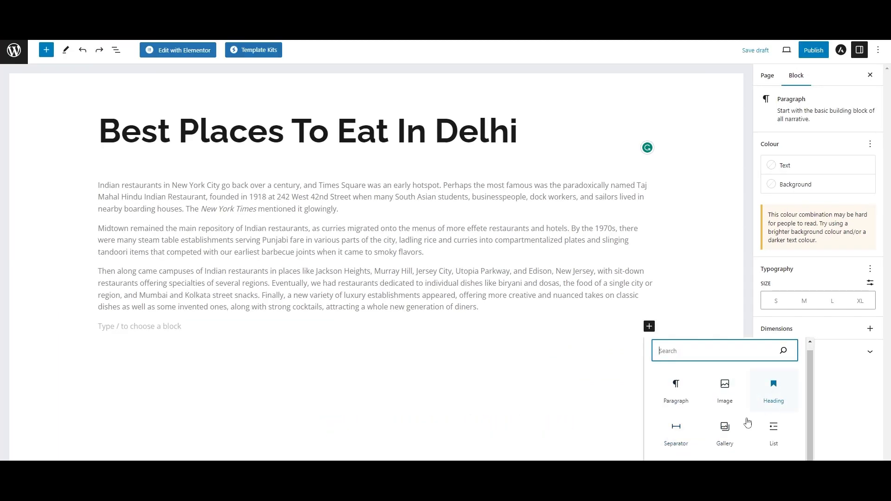
pyautogui.click(710, 469)
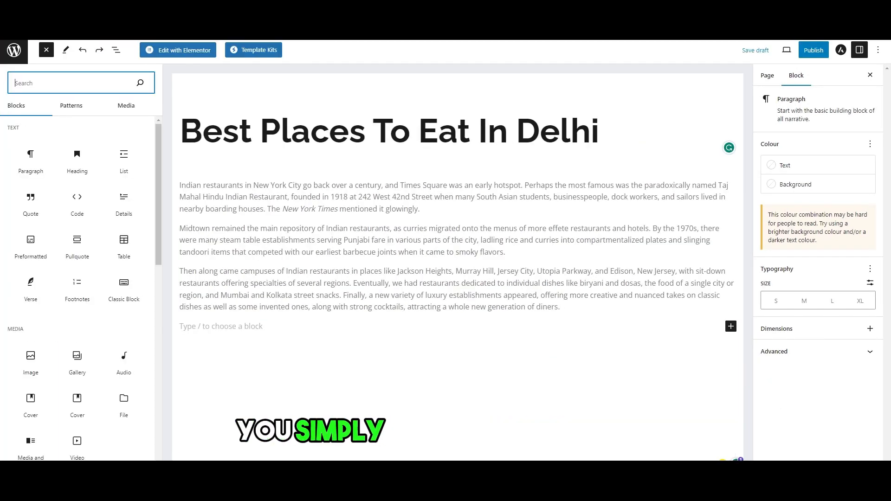
pyautogui.scroll(-10, 92, 279)
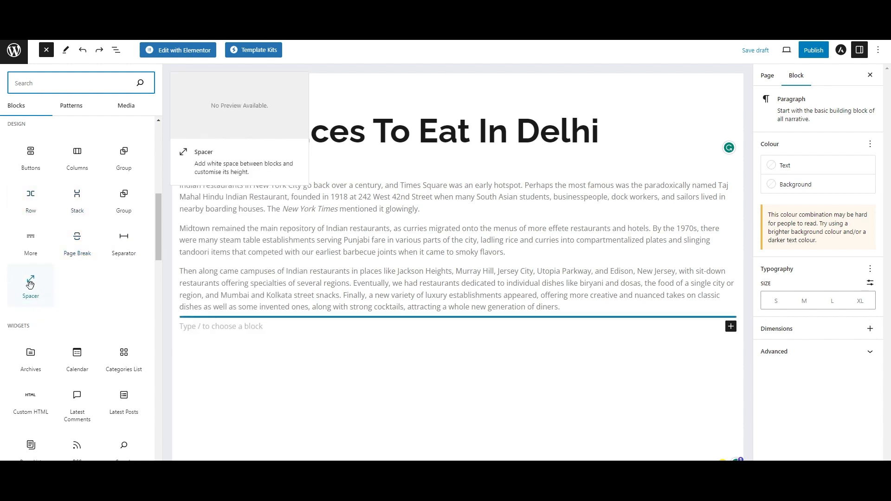
pyautogui.click(124, 239)
pyautogui.click(458, 328)
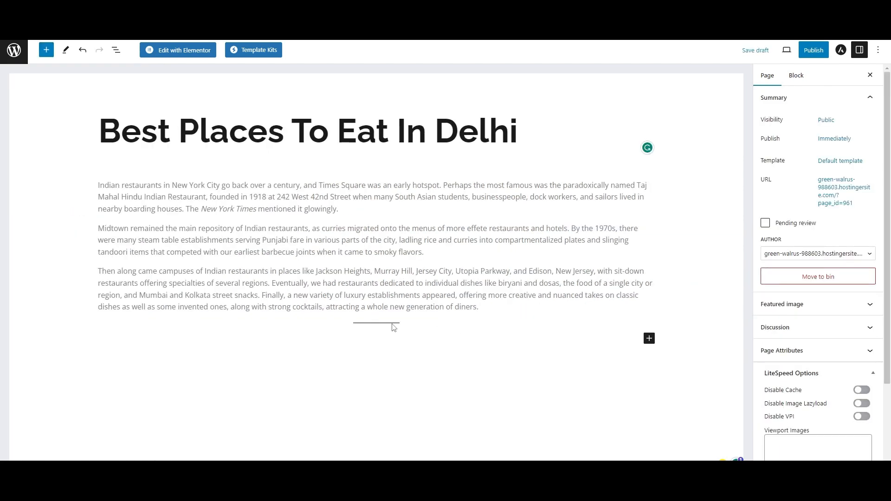
# - Set the separator style to Wide Line and raise its vertical margin by one slider step
pyautogui.click(374, 325)
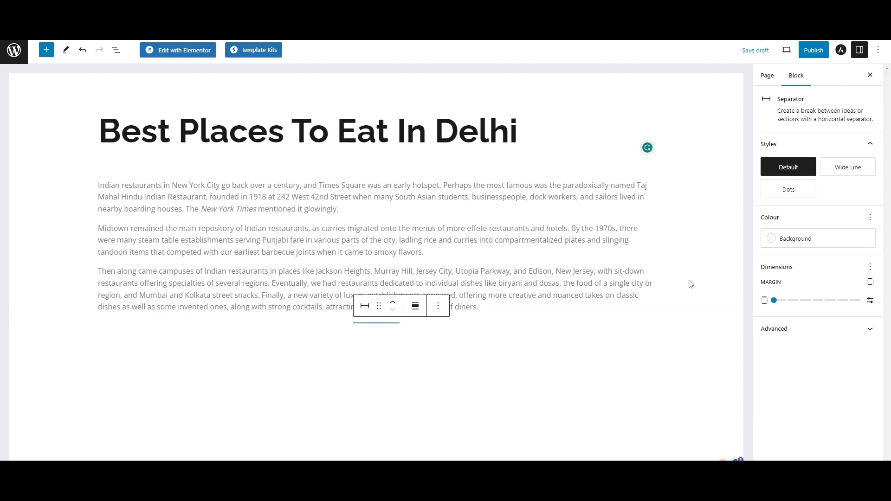
pyautogui.click(856, 167)
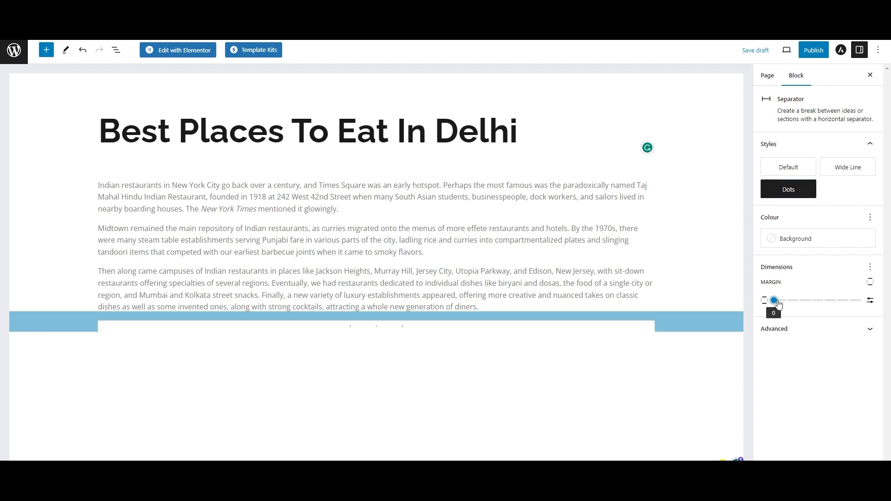
pyautogui.moveTo(775, 300); pyautogui.dragTo(786, 301)
pyautogui.click(870, 283)
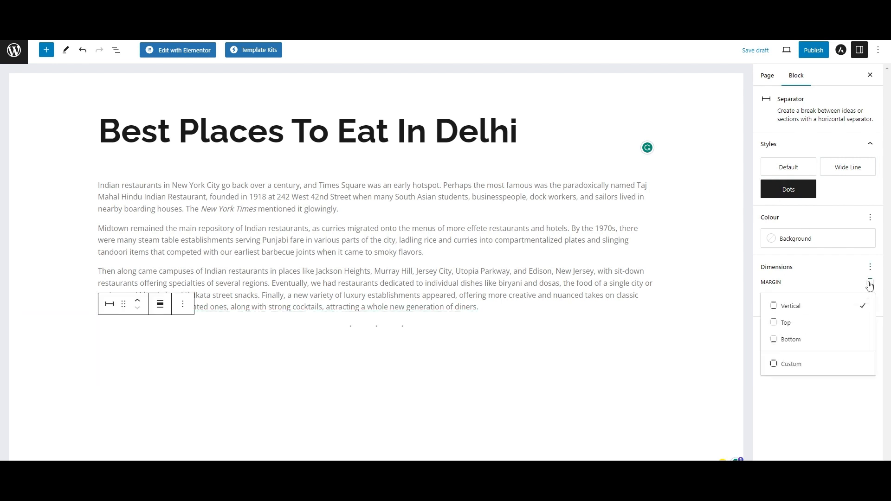
pyautogui.click(839, 179)
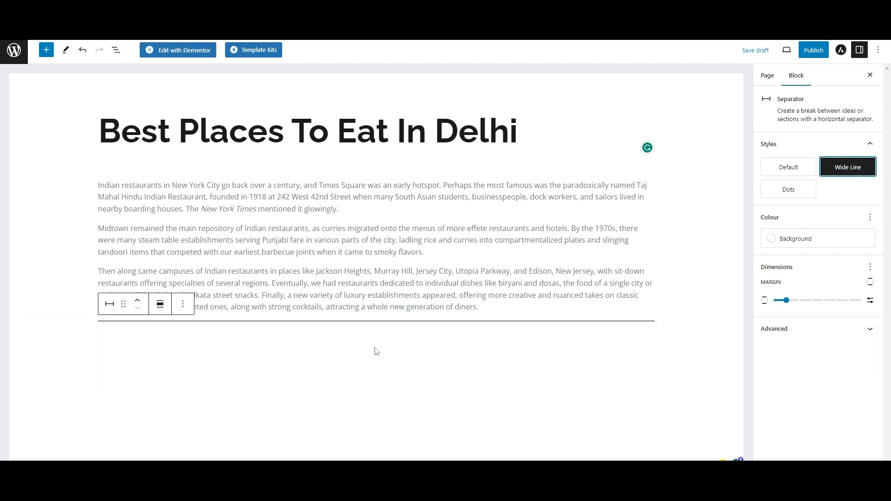
pyautogui.click(362, 356)
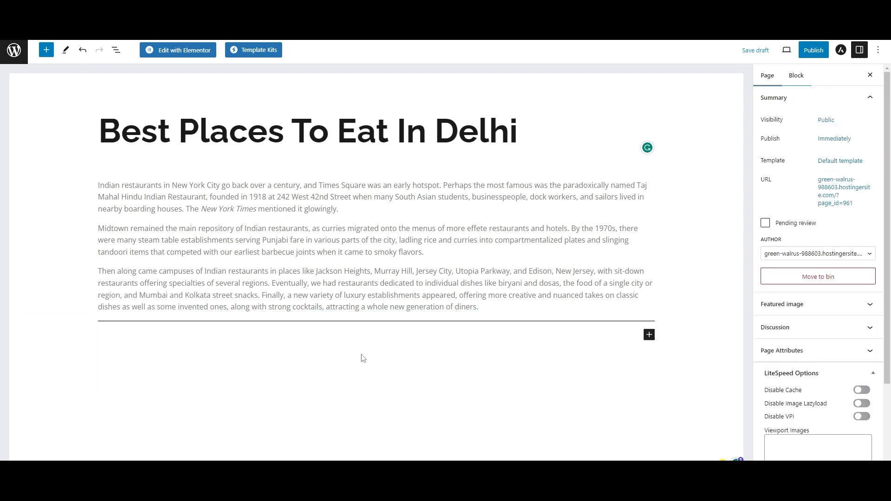
# - Add a "Doaba Deli" heading below the separator, followed by a descriptive paragraph beginning "Looking for a truck stop fare?"
pyautogui.click(650, 335)
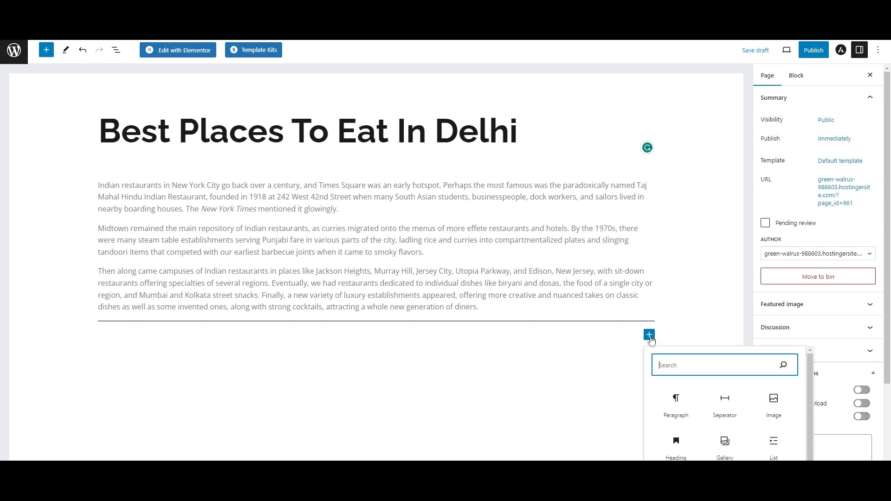
pyautogui.click(681, 447)
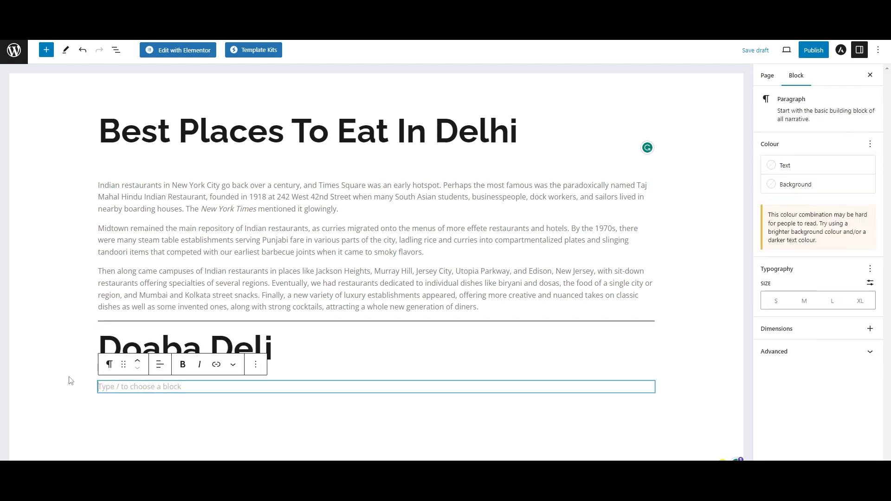
pyautogui.click(70, 380)
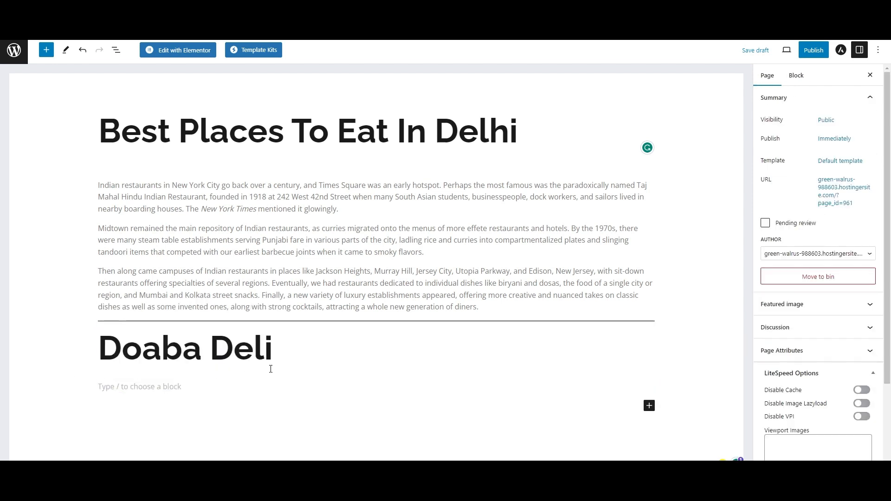
pyautogui.click(339, 388)
pyautogui.write('Looking for truck stop fare? This worn but loved, double storefront deli is named after a region of Punjab, and was opened by Inderjit Singh over a decade ago. The steam table displays all that’s available that day, with a preponderance of vegetarian dishes, though chicken and the occasional goat or lamb curry are also available. Add tandoori chicken to the menu and you have a beguiling number of choices — but not too many.')
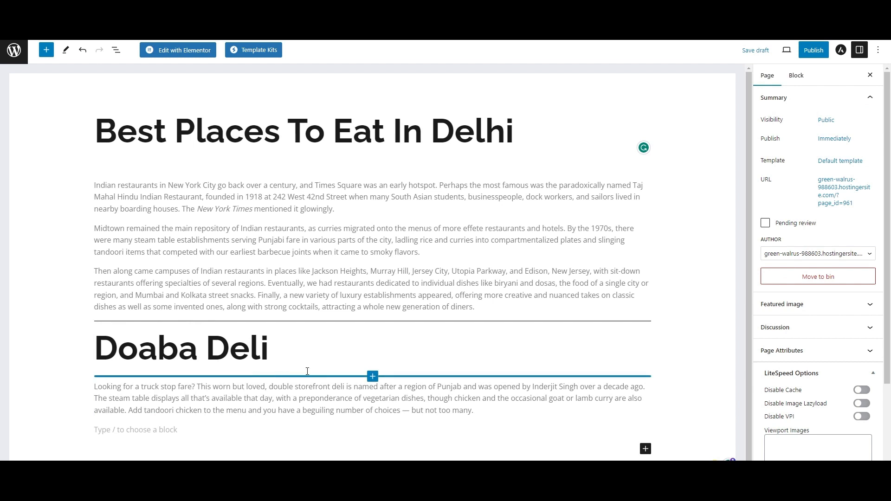
pyautogui.click(279, 351)
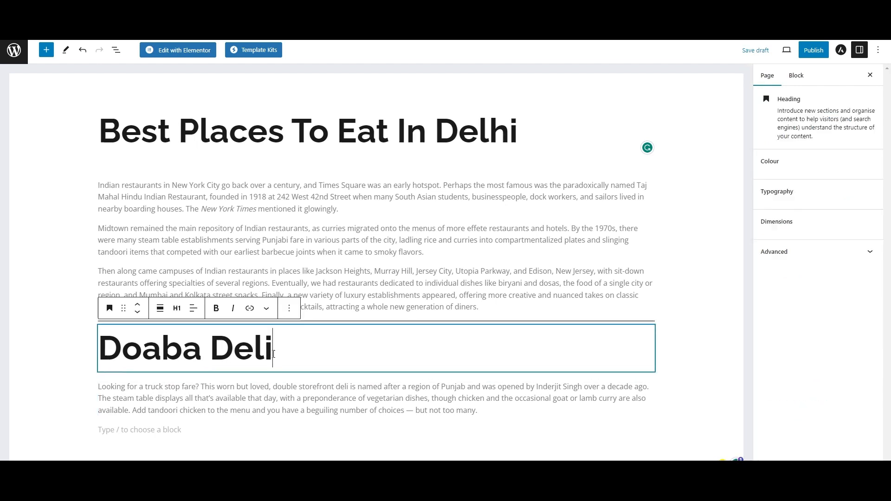
pyautogui.click(250, 309)
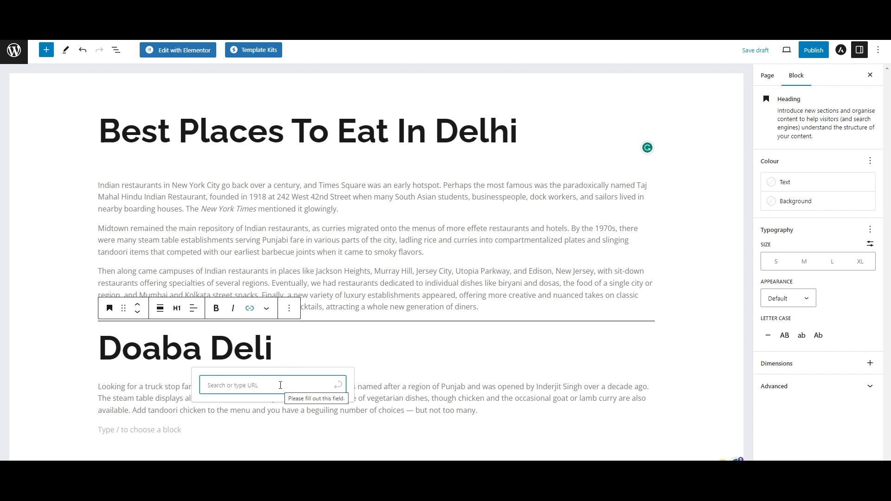
pyautogui.click(398, 360)
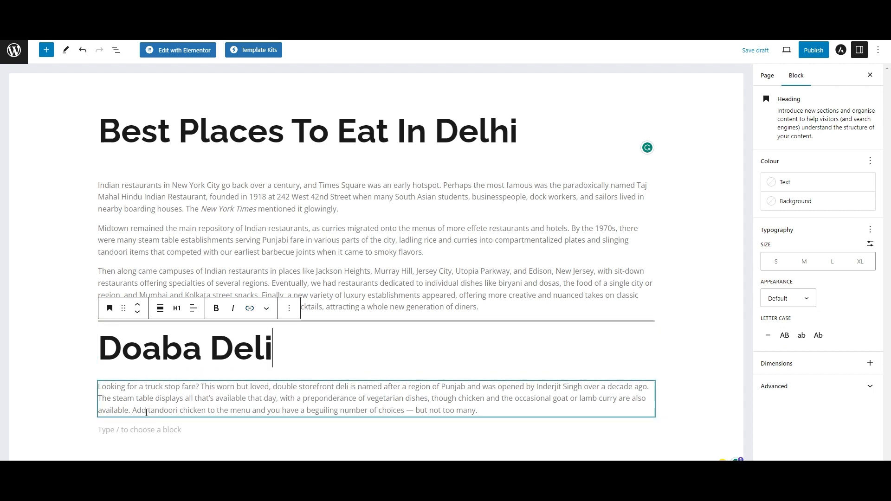
# - Search the block library for "link" and add the restaurant's street address as a paragraph below the Doaba Deli description
pyautogui.click(195, 430)
pyautogui.click(648, 430)
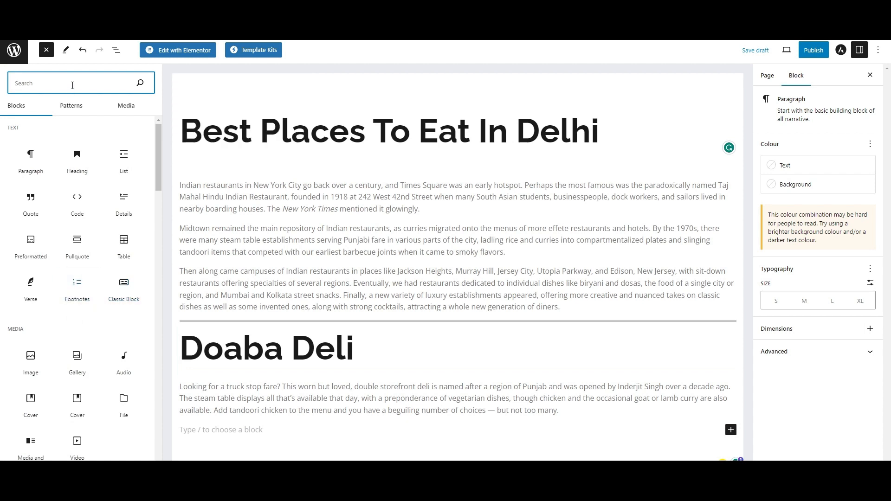
pyautogui.write('link')
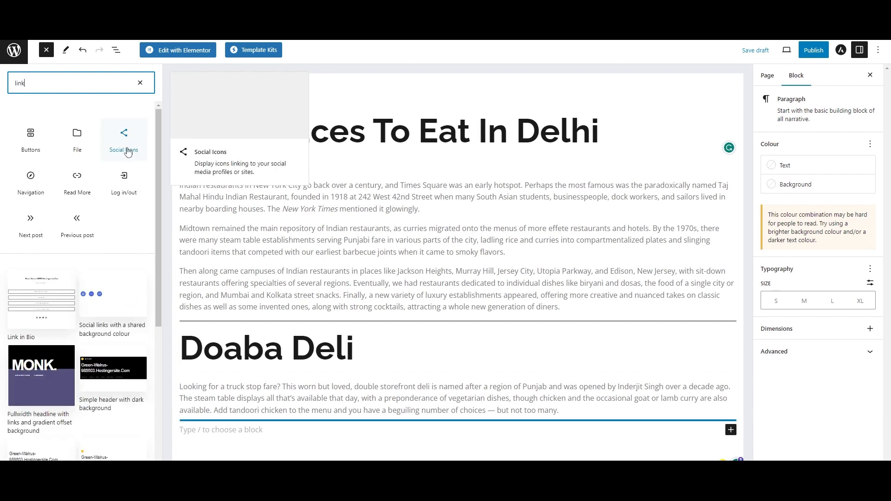
pyautogui.click(38, 195)
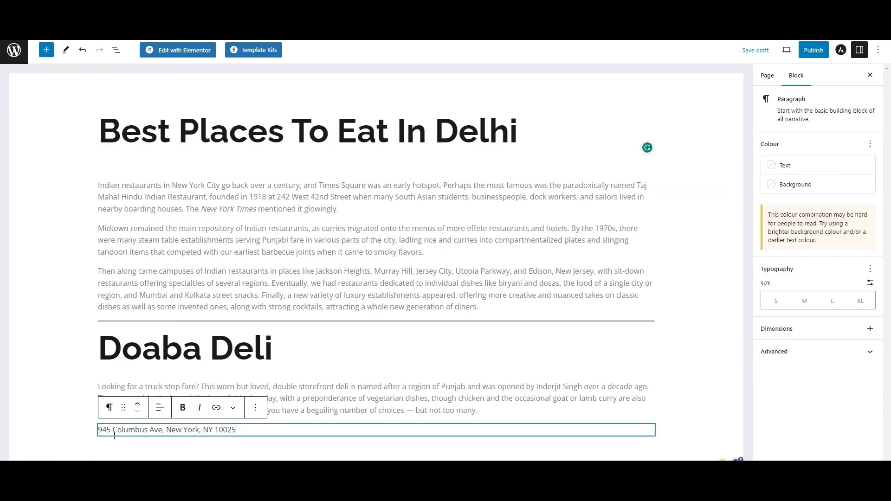
# - Remove the Google Maps link from the restaurant's address line
pyautogui.moveTo(237, 431); pyautogui.dragTo(95, 436)
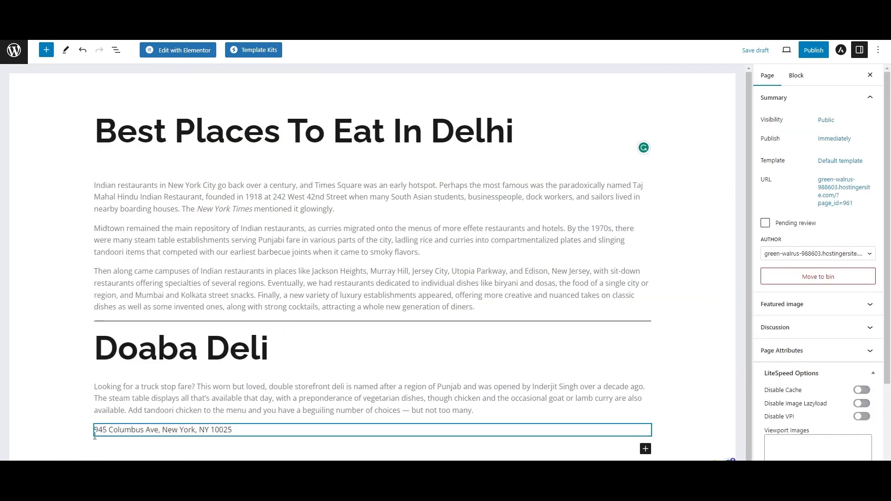
pyautogui.click(94, 436)
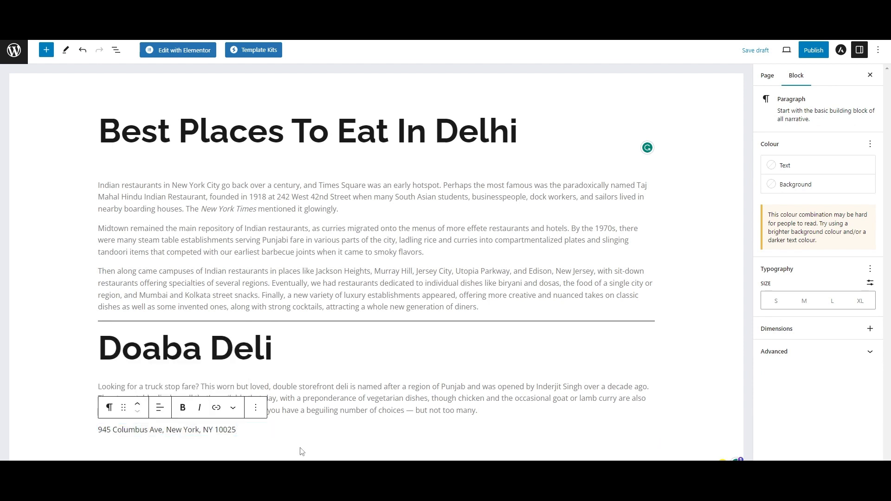
pyautogui.click(302, 451)
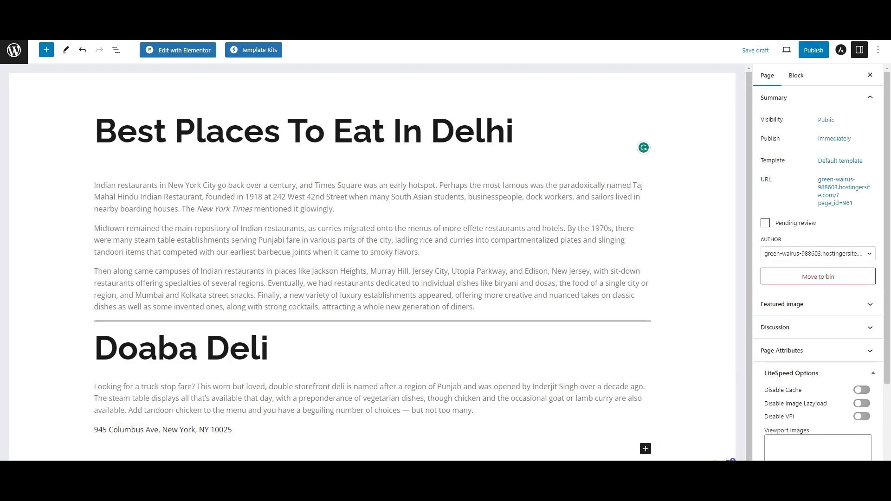
pyautogui.click(112, 430)
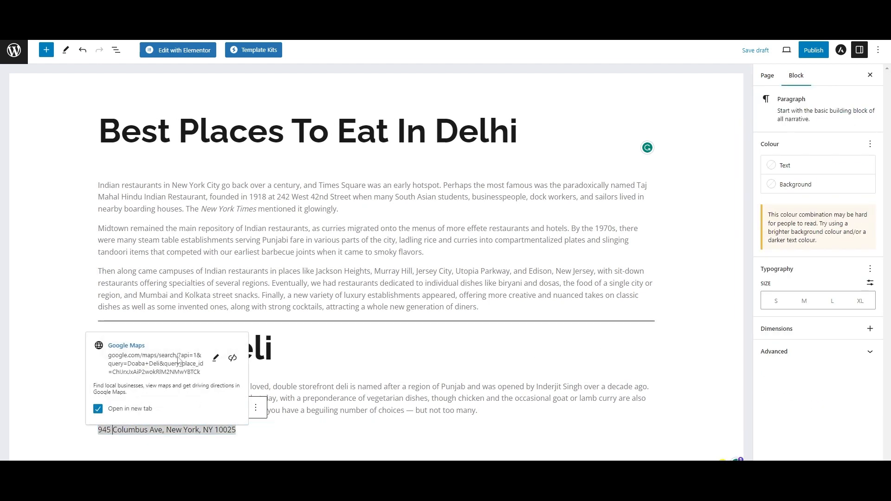
pyautogui.click(233, 358)
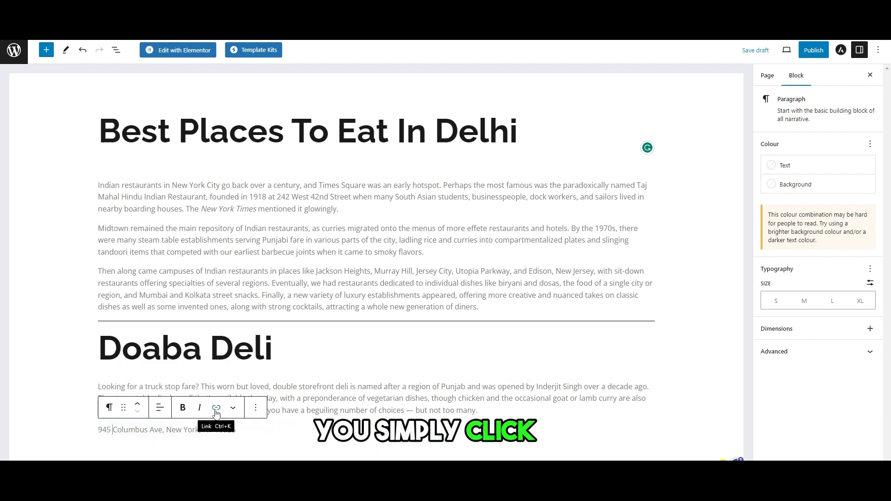
pyautogui.click(216, 408)
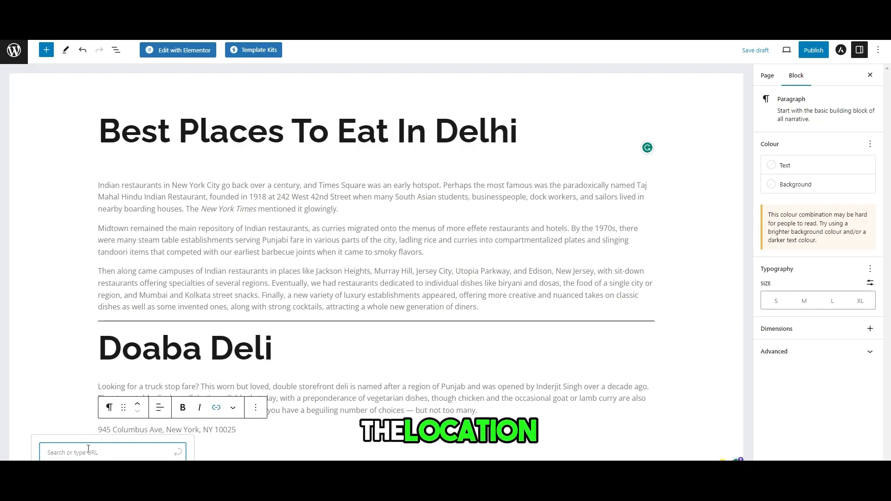
pyautogui.click(283, 428)
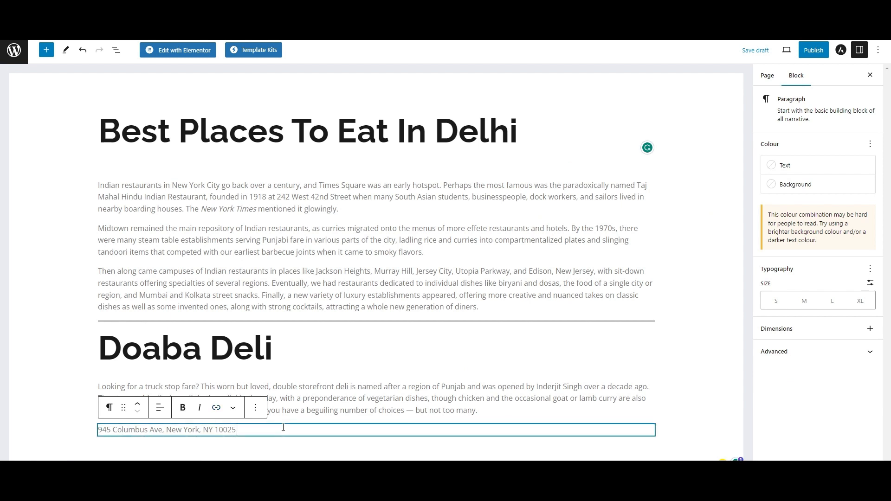
# - Insert an Image block below the address line and upload the photo of the food tray with curries and rice
pyautogui.click(20, 441)
pyautogui.click(645, 448)
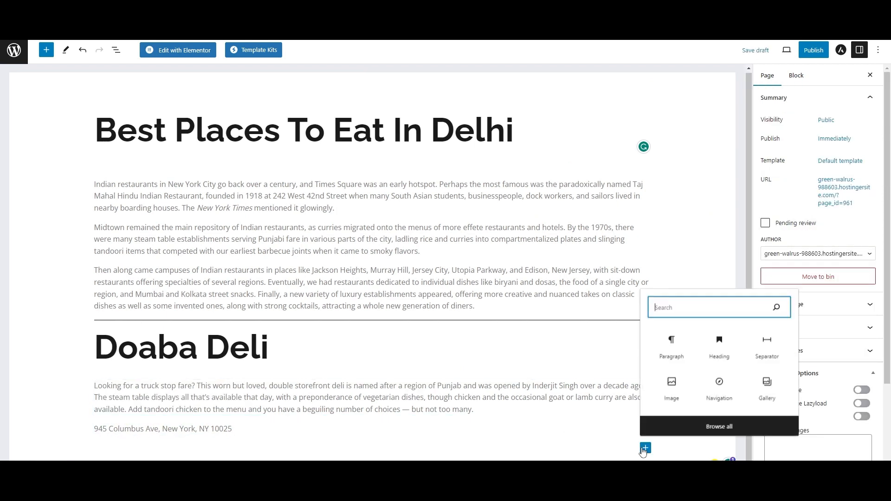
pyautogui.click(672, 390)
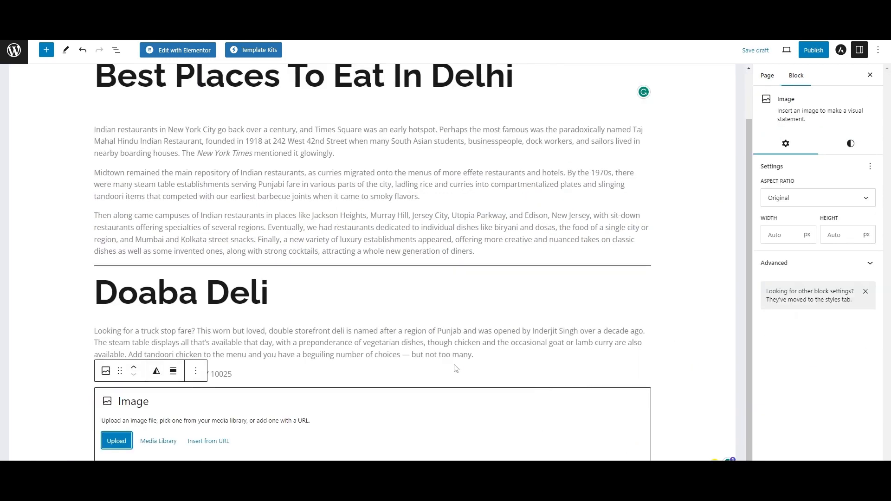
pyautogui.click(268, 435)
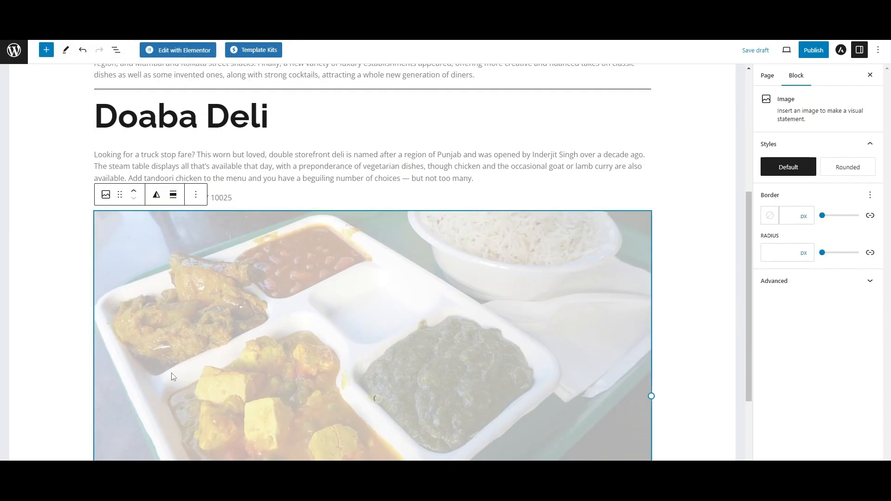
pyautogui.click(91, 318)
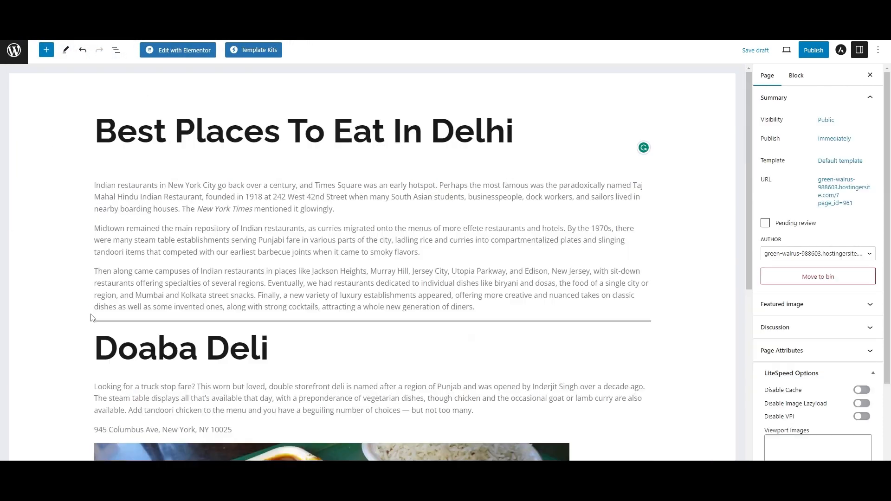
# - Publish the "Best Places To Eat In Delhi" page
pyautogui.scroll(-7, 93, 315)
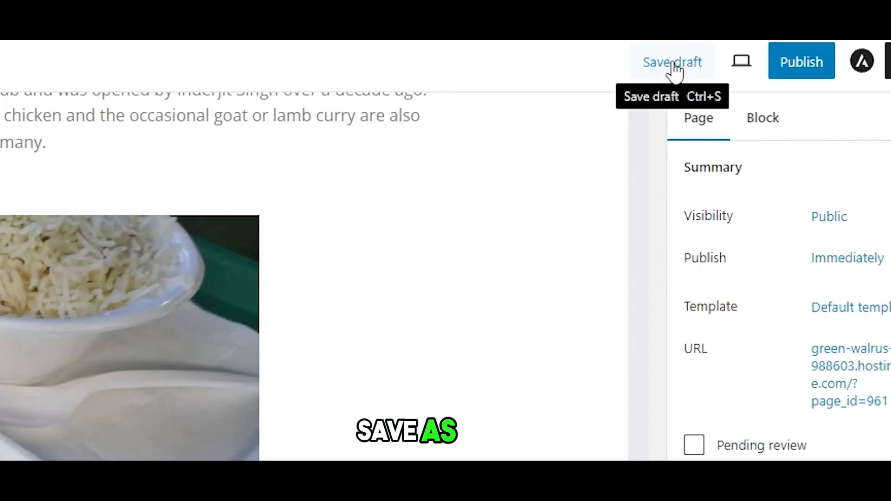
pyautogui.click(756, 52)
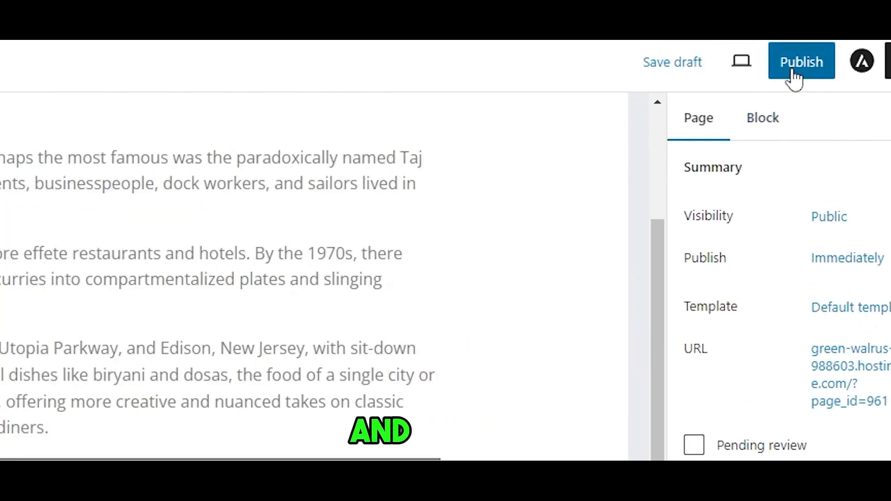
pyautogui.click(793, 76)
pyautogui.click(793, 76)
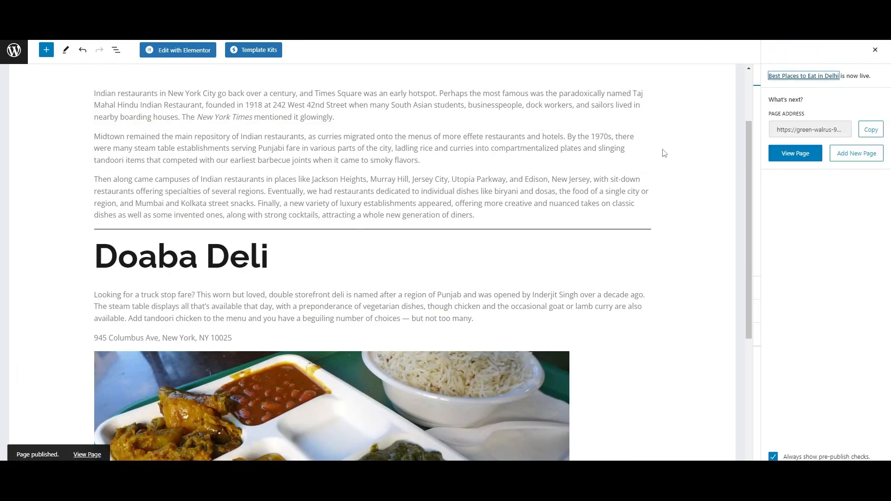
pyautogui.scroll(2, 653, 151)
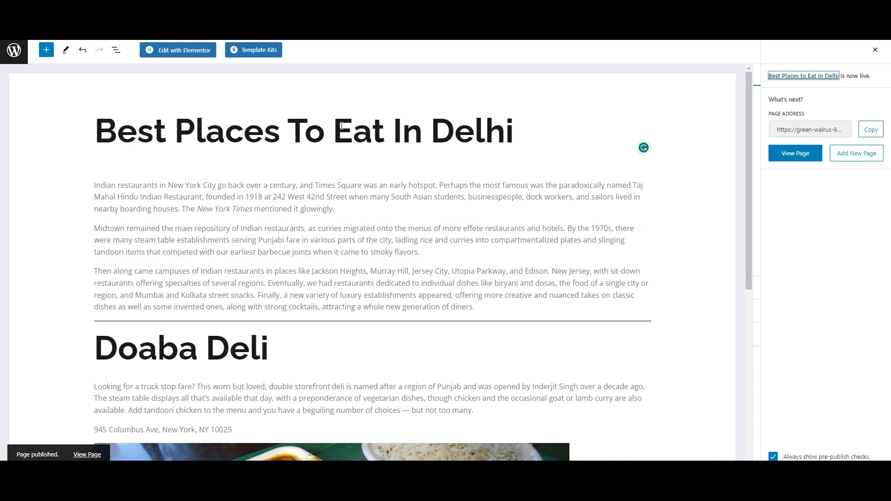
# - Leave the page editor and return to the list of all pages
pyautogui.click(8, 55)
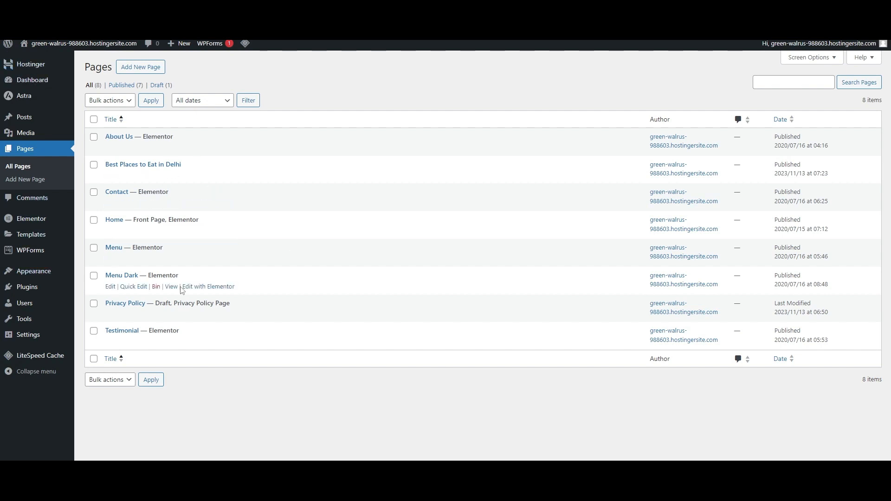
pyautogui.moveTo(149, 314)
pyautogui.moveTo(150, 342)
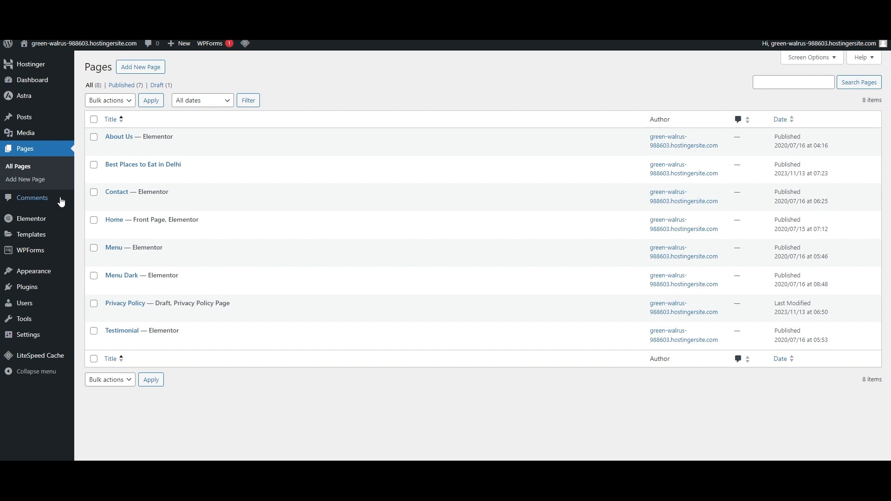
# - Delete the Uncategorized category from the post categories
pyautogui.moveTo(28, 123)
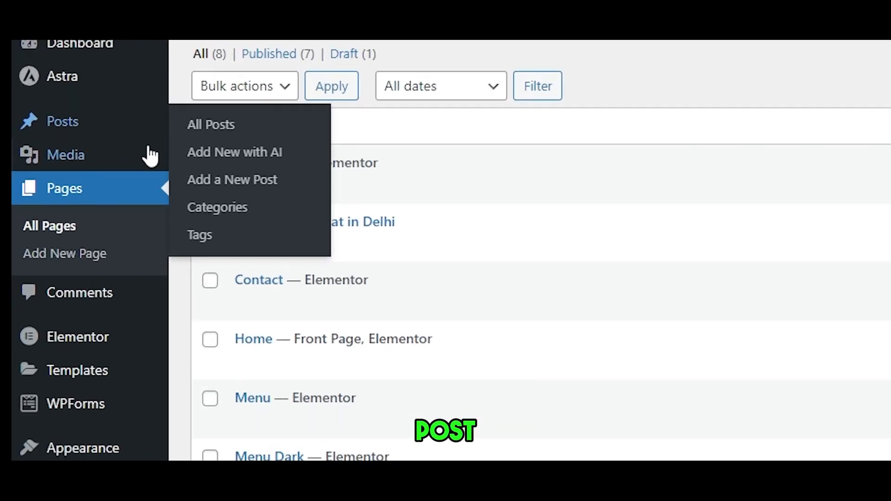
pyautogui.click(237, 211)
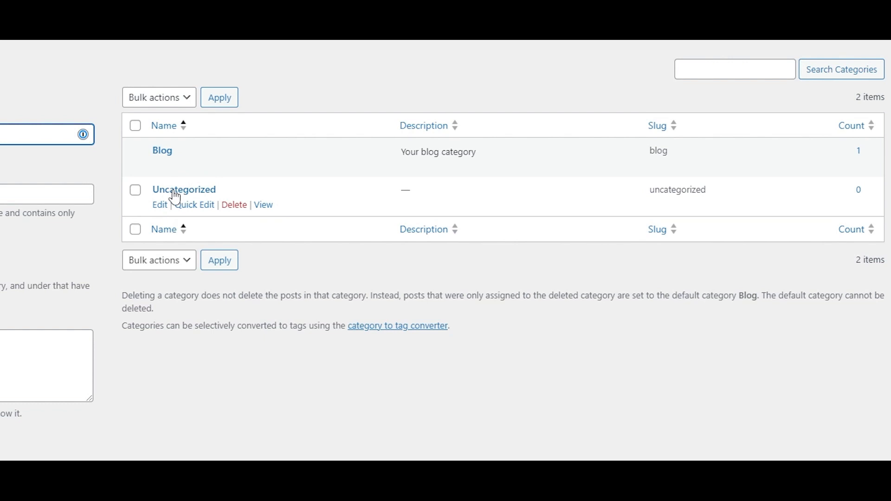
pyautogui.click(234, 205)
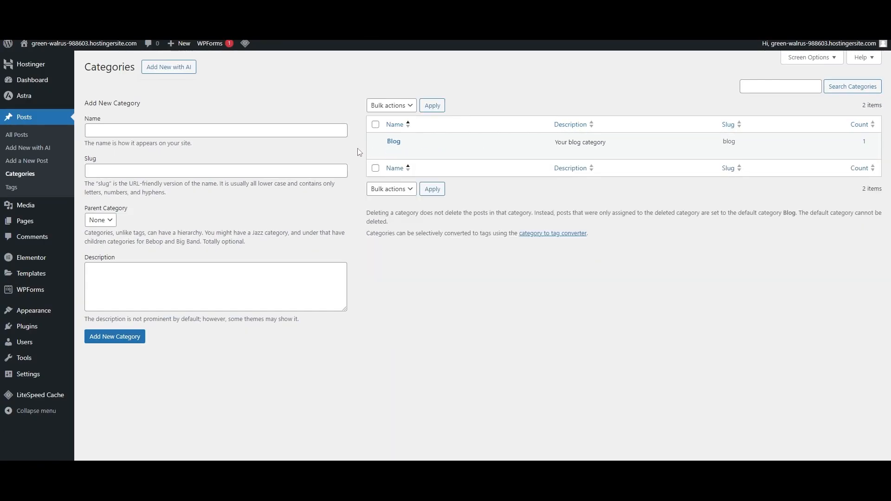
pyautogui.click(104, 133)
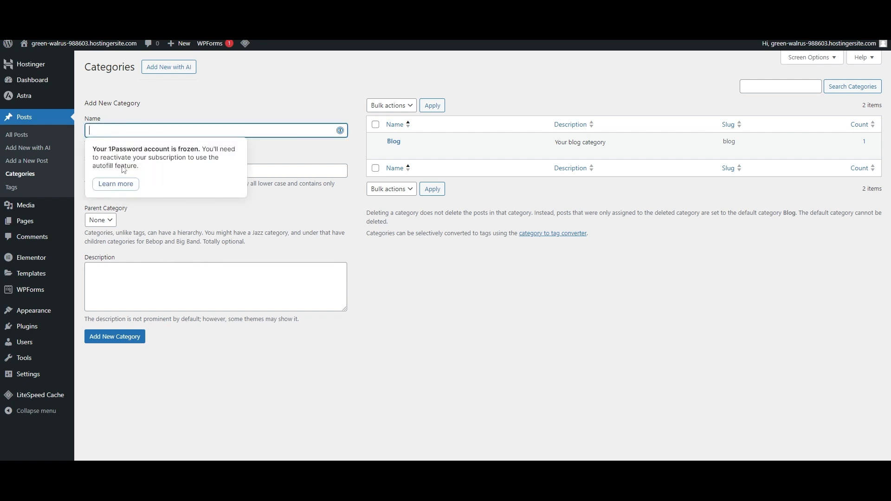
pyautogui.click(293, 172)
pyautogui.moveTo(110, 209); pyautogui.dragTo(112, 217)
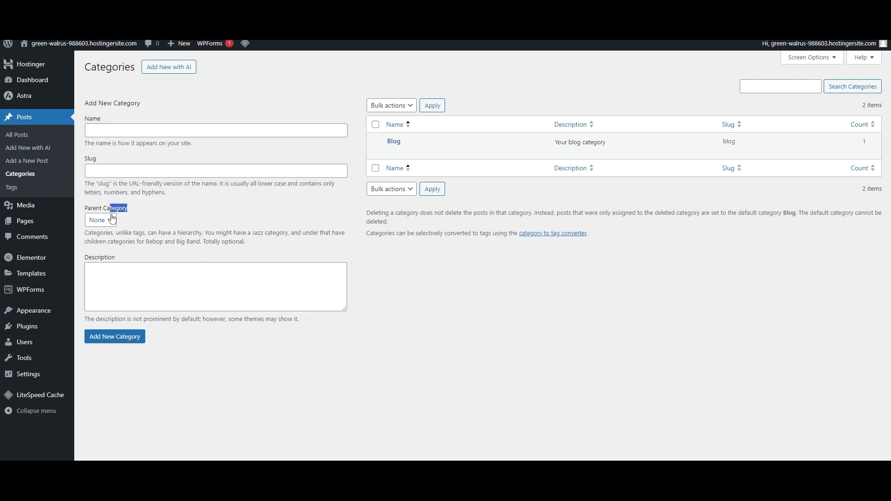
pyautogui.click(113, 220)
pyautogui.click(110, 223)
pyautogui.click(138, 216)
# - Add a post category named "Resturants" with slug "resturants", parent category Blog and description "Best restaurants"
pyautogui.click(140, 131)
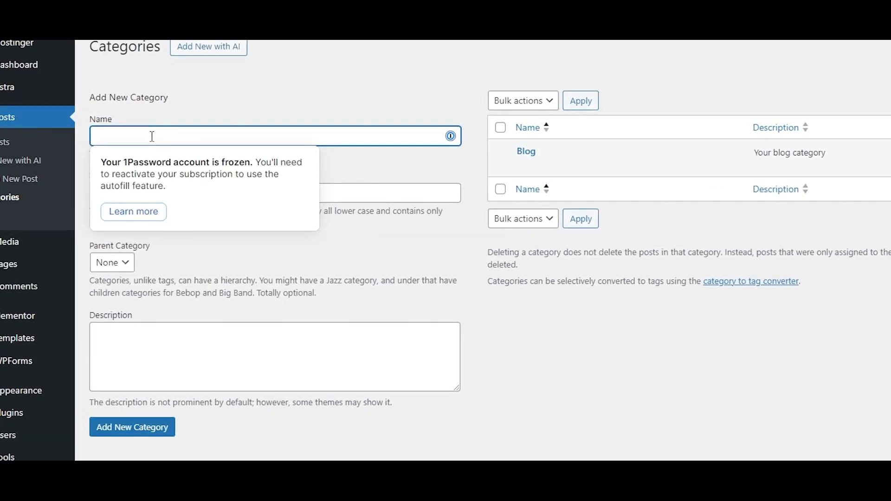
pyautogui.write('Resturants')
pyautogui.click(147, 204)
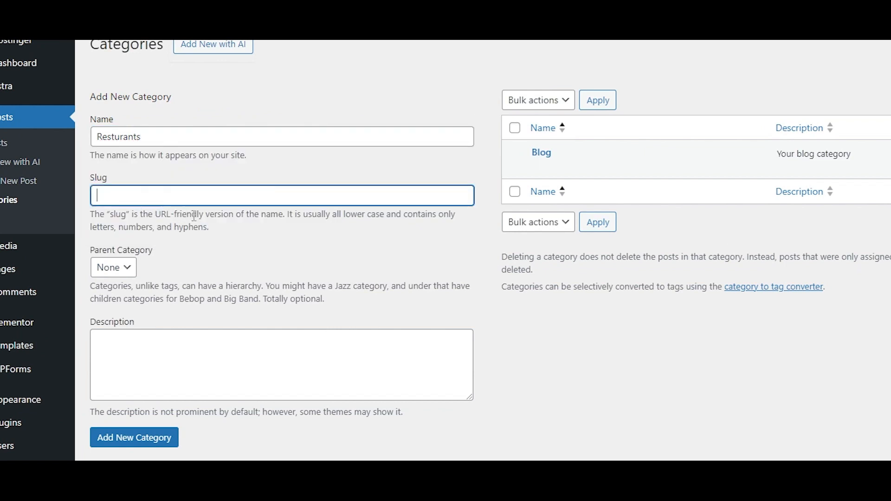
pyautogui.moveTo(301, 214); pyautogui.dragTo(228, 232)
pyautogui.click(150, 196)
pyautogui.write('resturants')
pyautogui.click(125, 273)
pyautogui.click(119, 299)
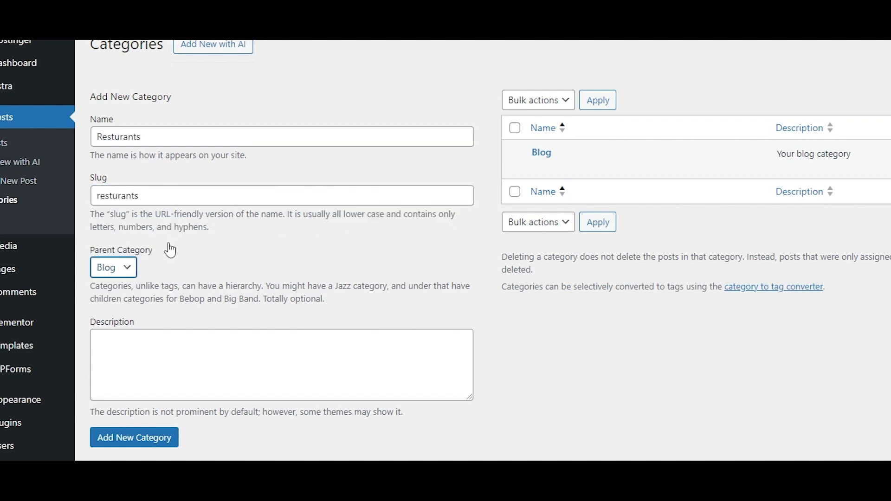
pyautogui.click(120, 352)
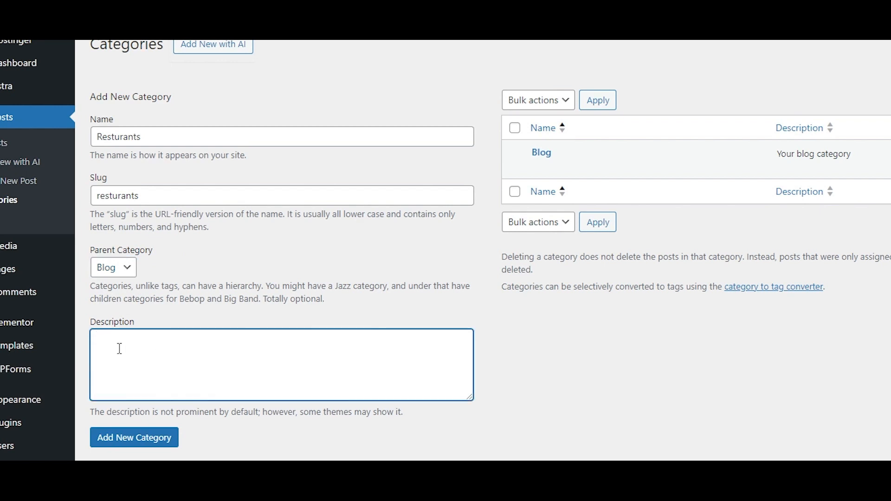
pyautogui.write('Best restaurants')
pyautogui.click(124, 443)
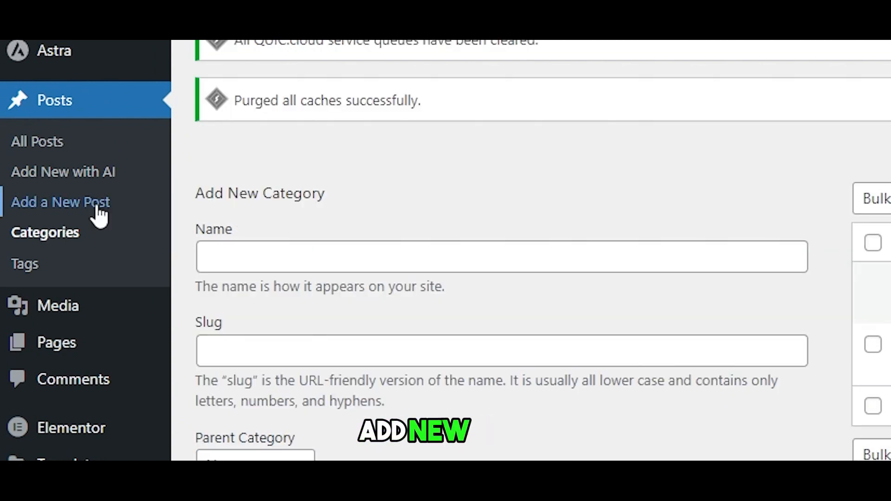
# - Create a new post titled "18 Stellar Indian Restaurants In NYC"
pyautogui.click(97, 208)
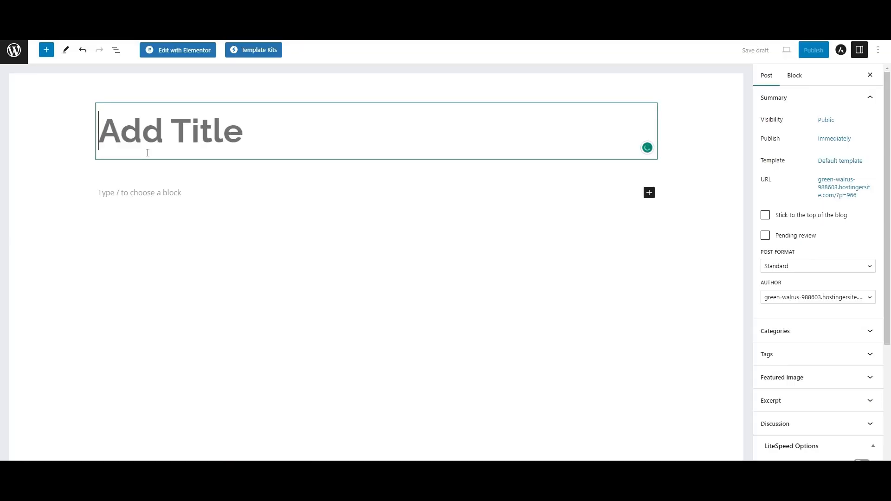
pyautogui.write('18 Stellar Indian Restaurants In NYC')
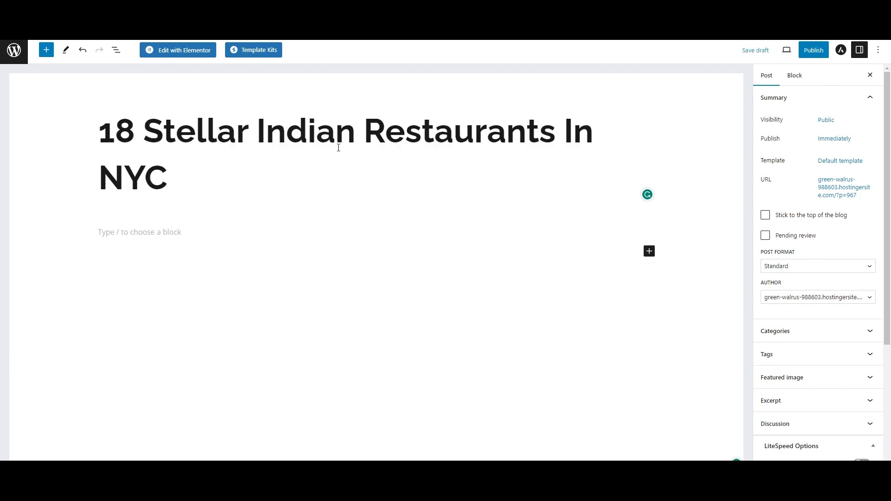
# - Add three introductory paragraphs on the history of Indian restaurants in New York City below the post title, followed by a separator
pyautogui.click(178, 234)
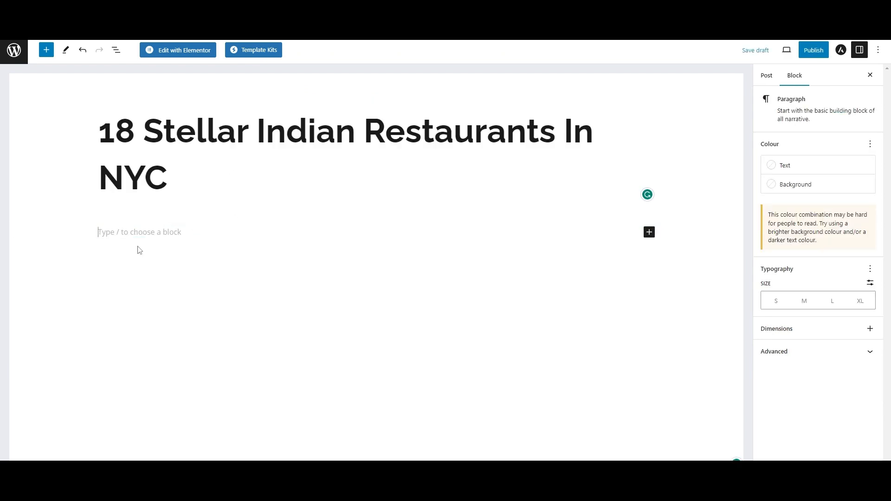
pyautogui.write('Indian restaurants in New York City go back over a century, and Times Square was an early hotspot. Perhaps the most famous was the paradoxically named Taj Mahal Hindu Indian Restaurant, founded in 1918 at 242 West 42nd Street when many South Asian students, businesspeople, dock workers, and sailors lived in nearby boarding houses. The New York Times mentioned it glowingly. Midtown remained the main repository of Indian restaurants, as curries migrated onto the menus of more effete restaurants and hotels. By the 1970s, there were many steam table establishments serving Punjabi fare in various parts of the city, ladling rice and curries into compartmentalized plates and slinging tandoori items that competed with our earliest barbecue joints when it came to smoky flavors. Then along came campuses of Indian restaurants in places like Jackson Heights, Murray Hill, Jersey City, Utopia Parkway, and Edison, New Jersey, with sit-down restaurants offering specialties of several regions. Eventually, we had restaurants dedicated to individual dishes like biryani and dosas, the food of a single city or region, and Mumbai and Kolkata street snacks. Finally, a new variety of luxury establishments appeared, offering more creative and nuanced takes on classic dishes as well as some invented ones, along with strong cocktails, attracting a whole new generation of diners.')
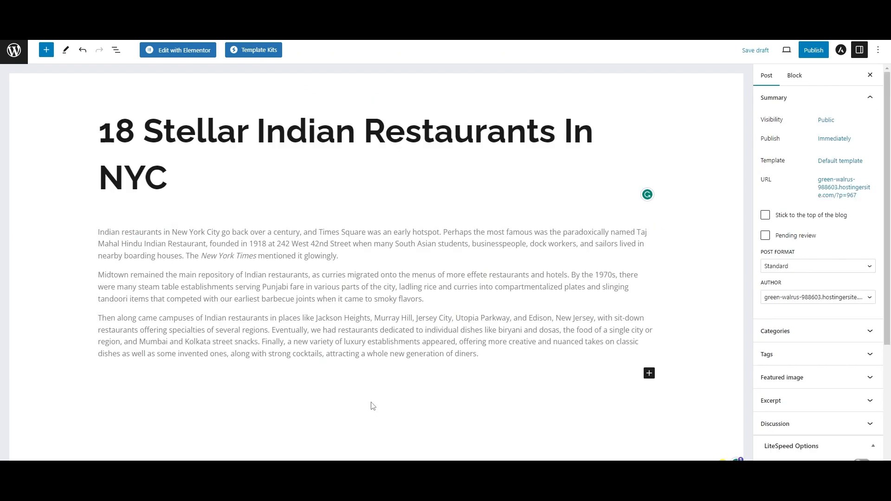
pyautogui.click(649, 374)
pyautogui.click(695, 307)
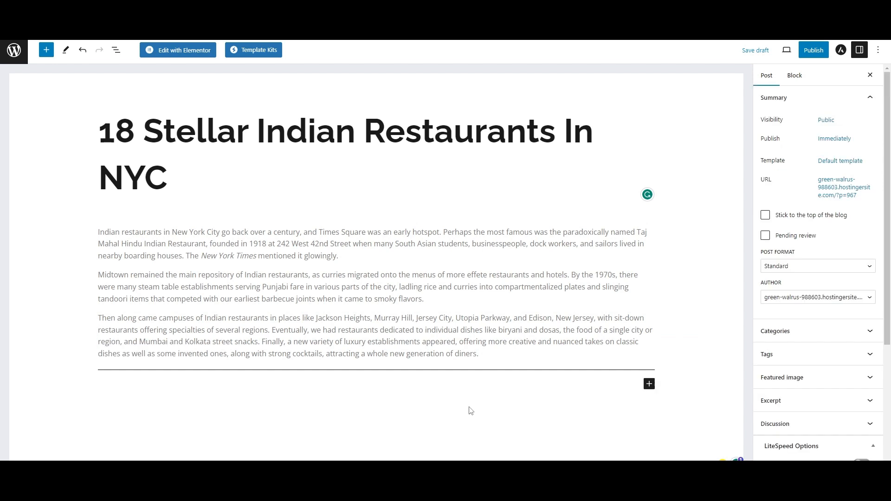
# - Add the heading "Baazi" below the separator, with a paragraph describing the restaurant and its regional dishes beneath it
pyautogui.click(650, 385)
pyautogui.click(725, 450)
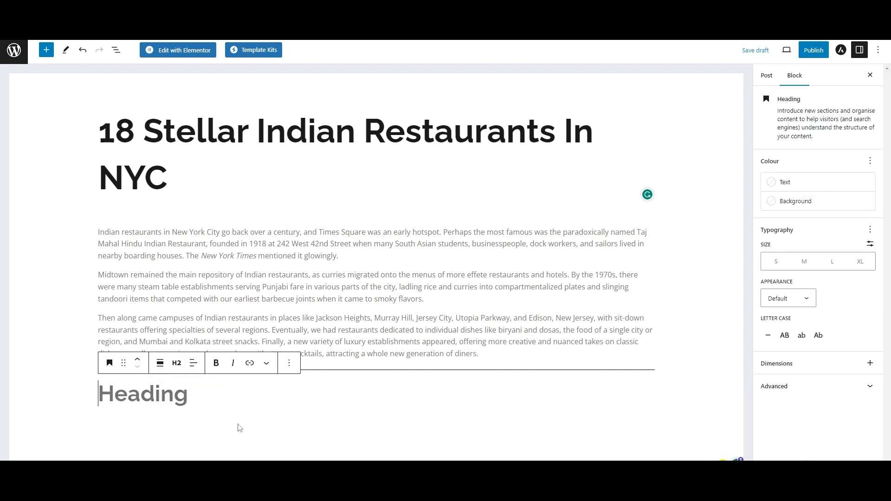
pyautogui.write('Baazi')
pyautogui.click(649, 423)
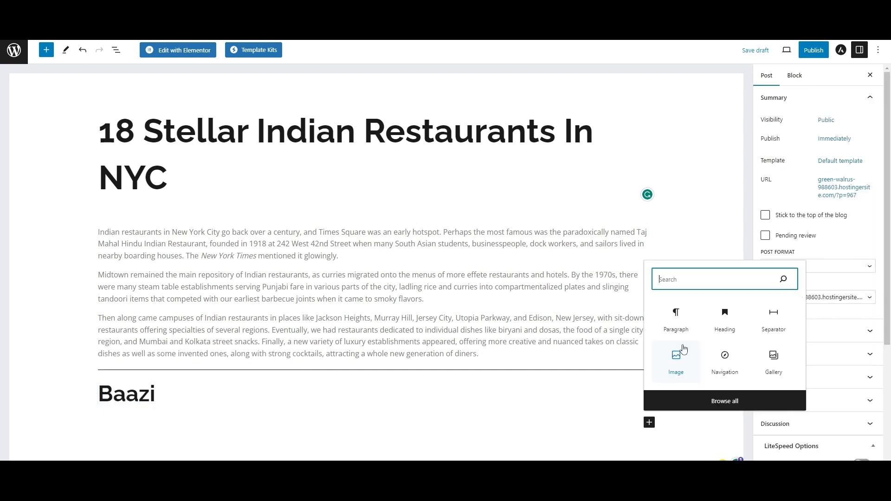
pyautogui.click(685, 327)
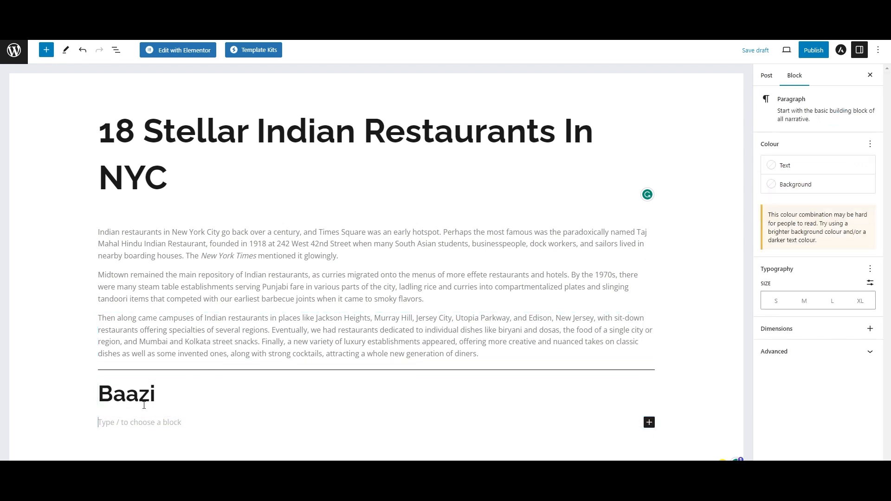
pyautogui.write('Upper West Side old-timer Awadh was transformed by Gaurav Anand and Aarthi Sampath into Baazi. The two-story, bright-blue space changed its menu, too, emphasizing hard-to-find regional recipes from North and South, as well as Goa — including chicken cafreal, a cornish hen flavored with mint and cilantro. Many dishes have modern flourishes, including chicken sirka pyaaz in a sauce of vinegar-pickled onions, and paneer ke sholey, fresh cheese stuffed with raisins, arriving aflame over a brazier.')
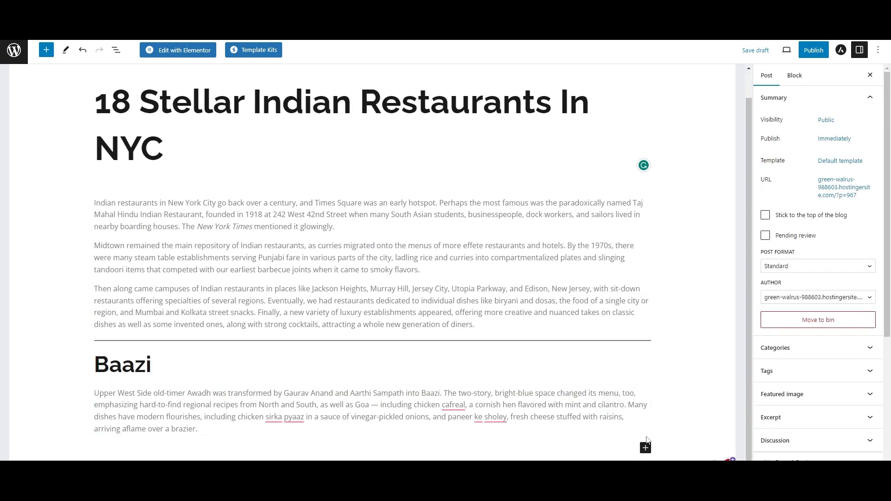
# - Insert an image block below the Baazi paragraph and upload the photo of the grilled dish into it
pyautogui.click(46, 50)
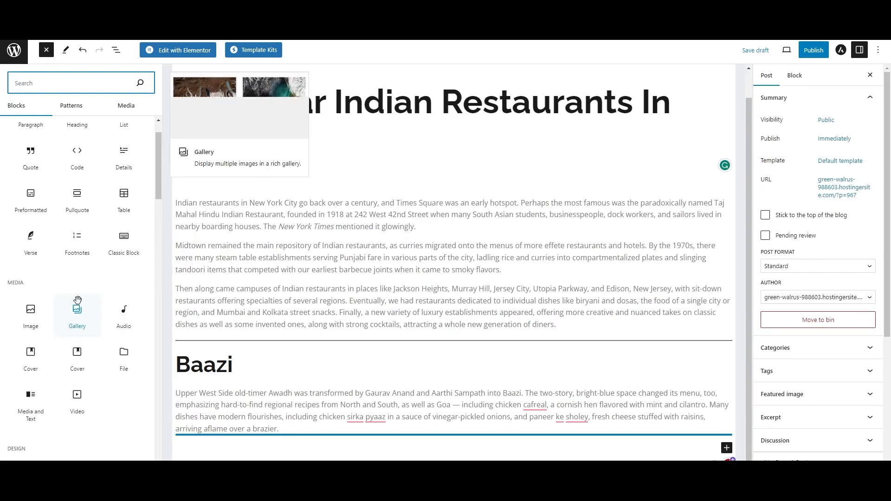
pyautogui.click(31, 314)
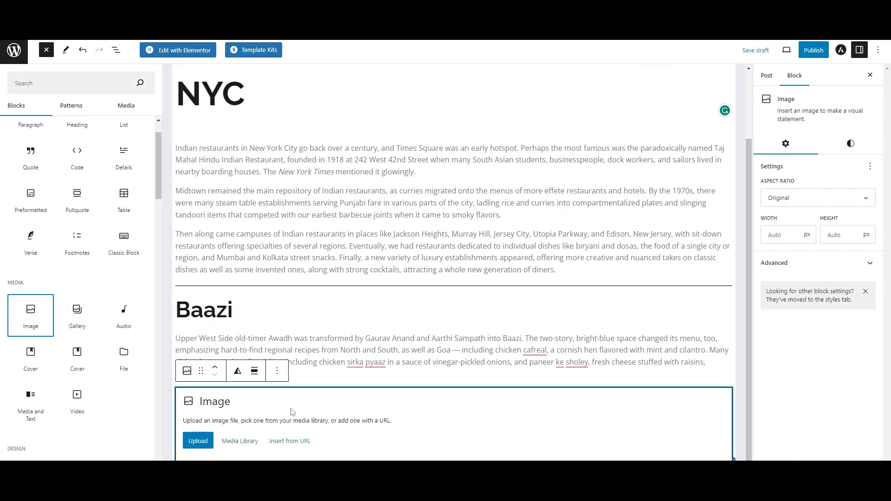
pyautogui.click(198, 441)
pyautogui.doubleClick(107, 79)
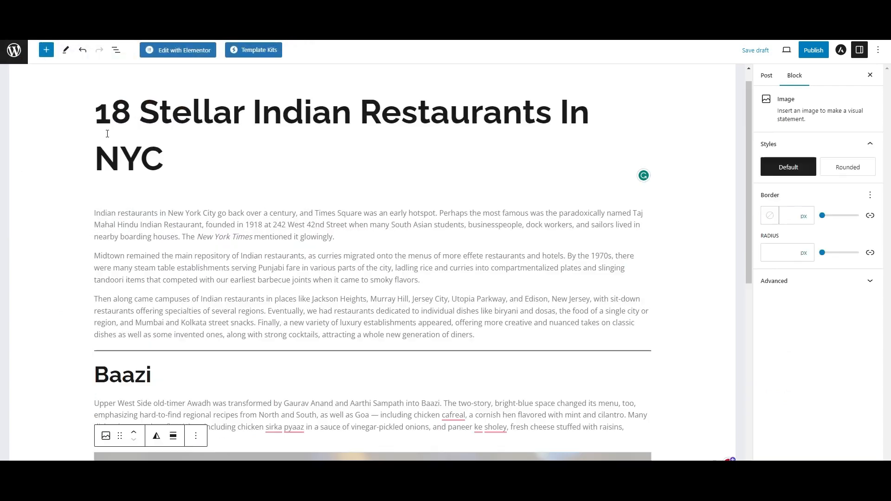
pyautogui.scroll(-7, 200, 403)
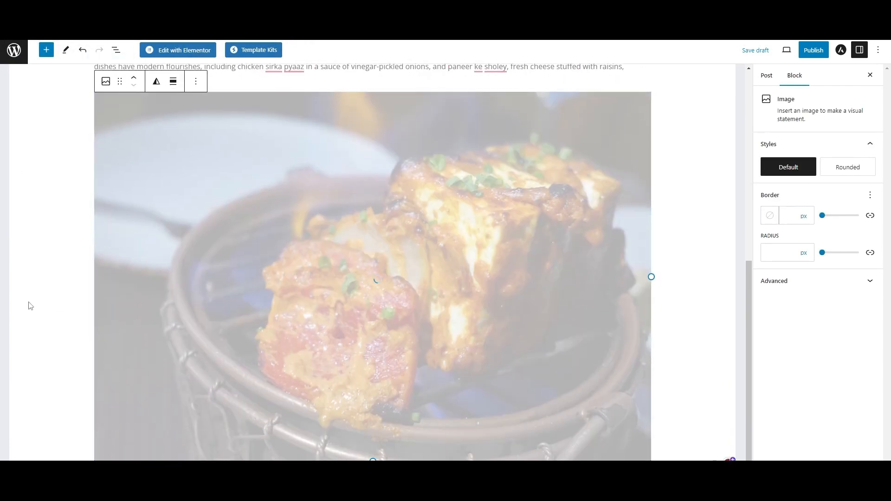
pyautogui.click(72, 295)
pyautogui.scroll(3, 193, 362)
pyautogui.scroll(-2, 235, 228)
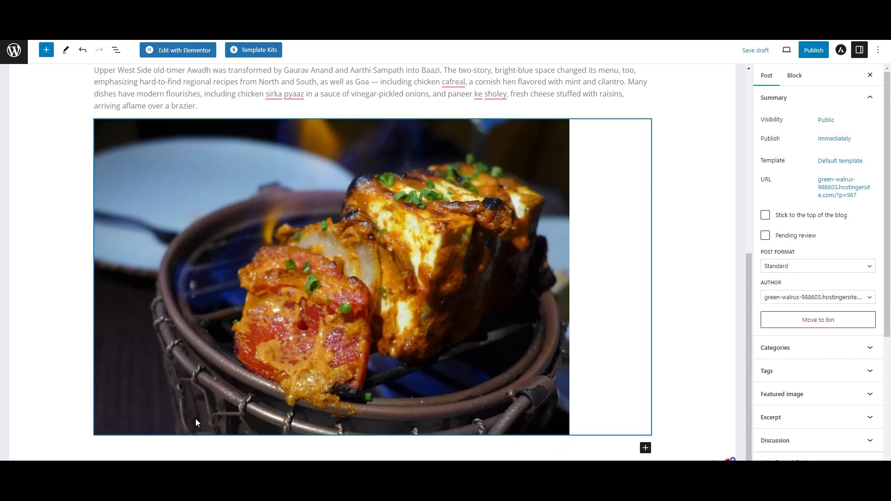
# - Publish the post about Indian restaurants in NYC and view it on the live site
pyautogui.scroll(7, 193, 419)
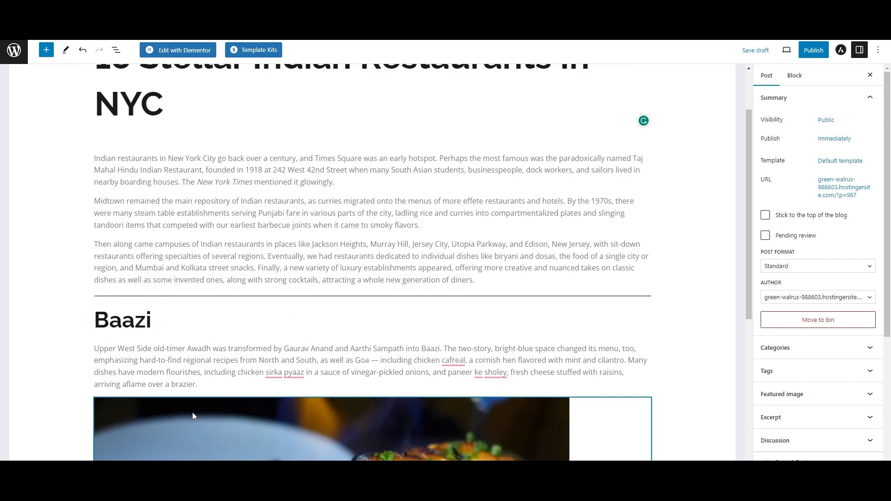
pyautogui.click(813, 49)
pyautogui.click(803, 50)
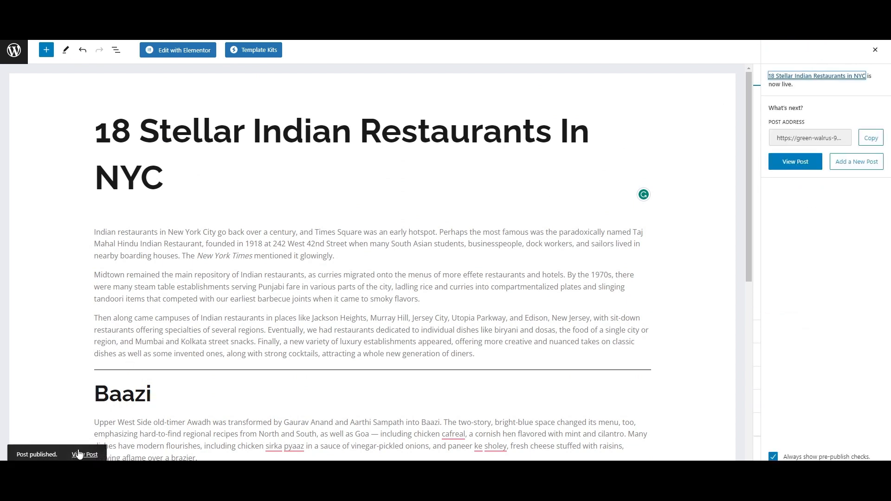
pyautogui.click(79, 455)
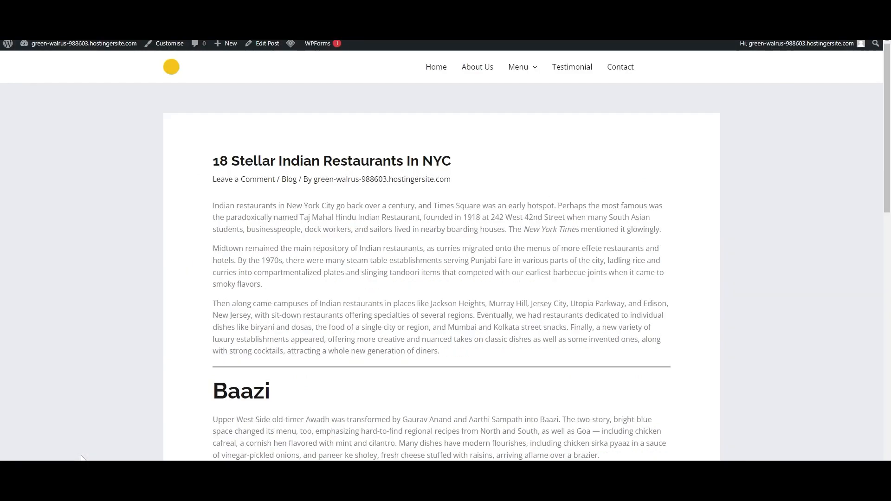